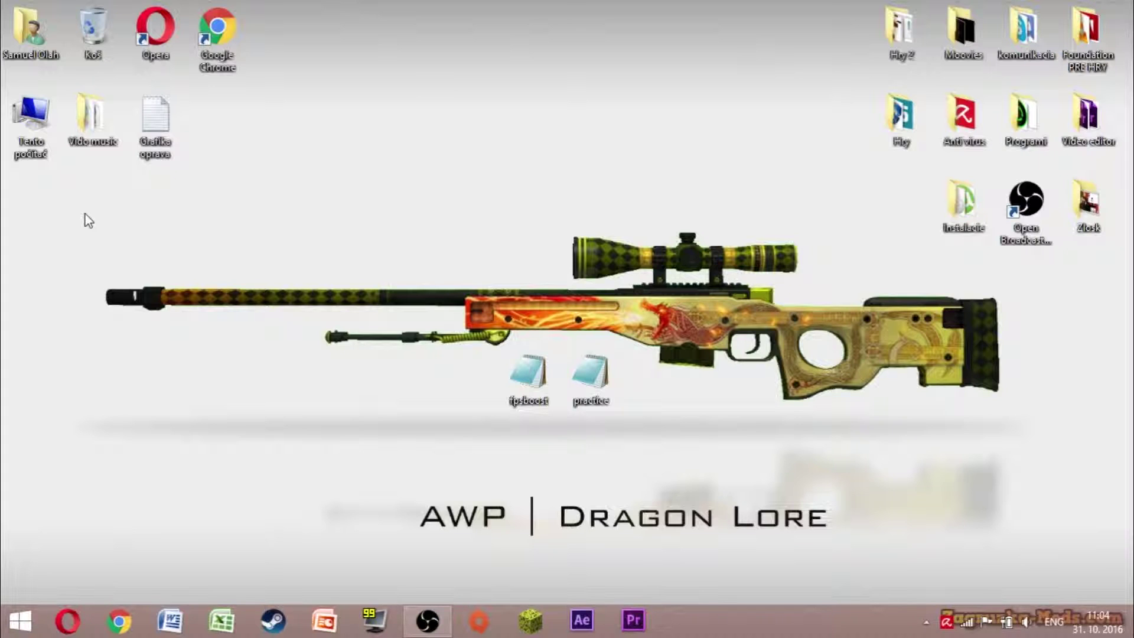
- Select the fpsboost and practice files on the desktop, then open and close practice.cfg twice
mouse_move(80, 218)
left_mouse_down()
mouse_move(854, 471)
mouse_move(1031, 473)
mouse_move(1004, 511)
mouse_move(666, 374)
mouse_move(273, 284)
mouse_move(87, 225)
left_mouse_up()
left_click_drag(439, 329, 713, 433)
double_click(591, 375)
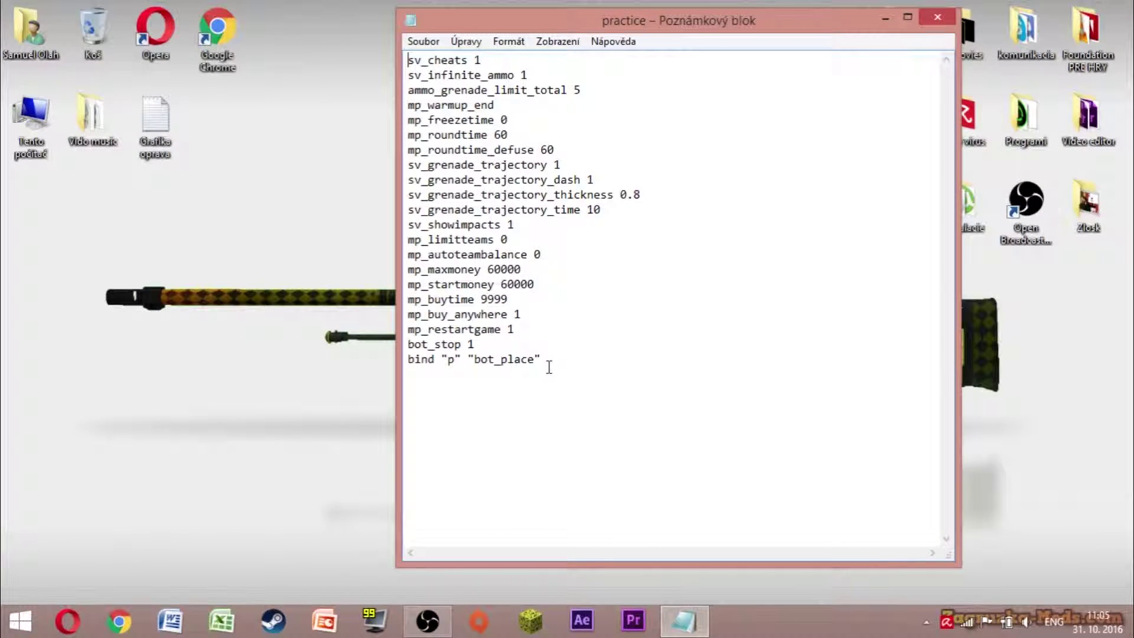
left_click(938, 16)
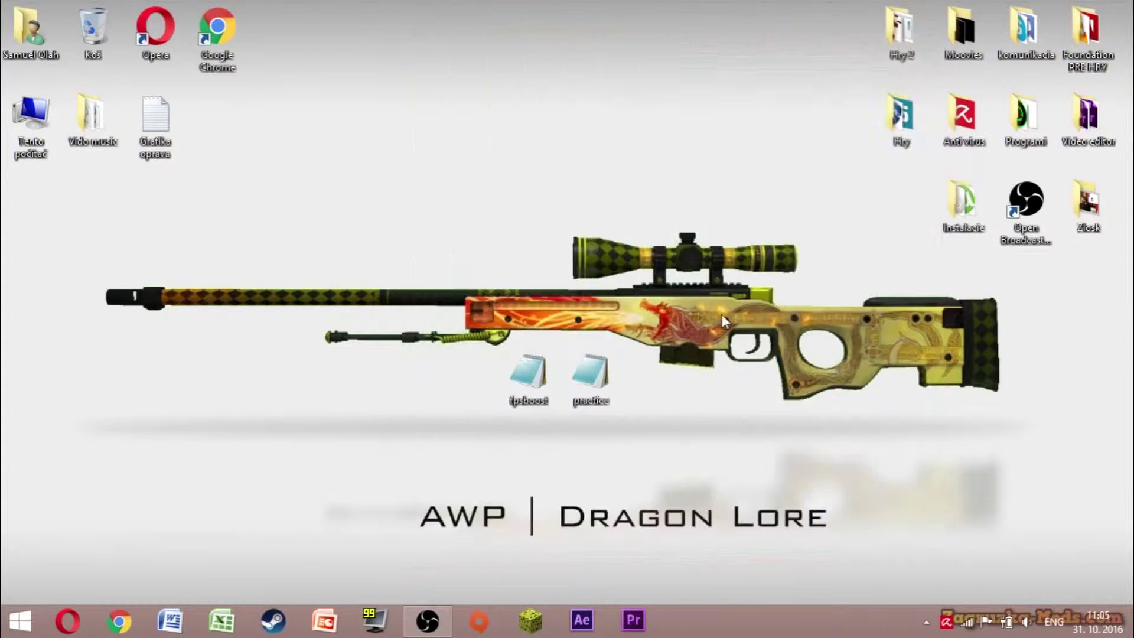
double_click(606, 390)
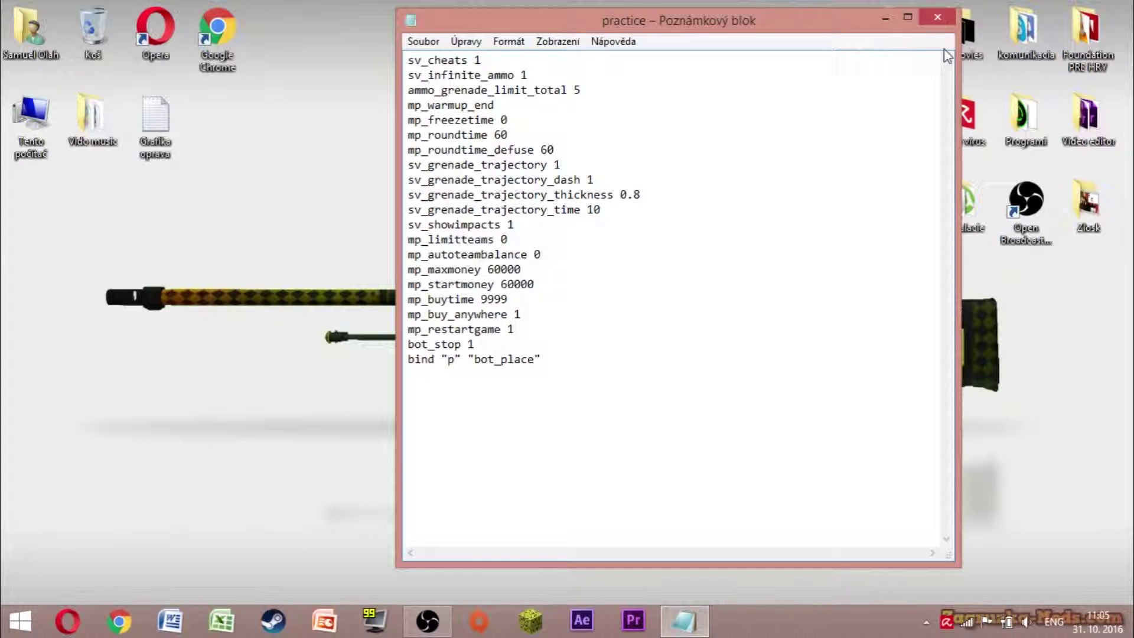
left_click(938, 17)
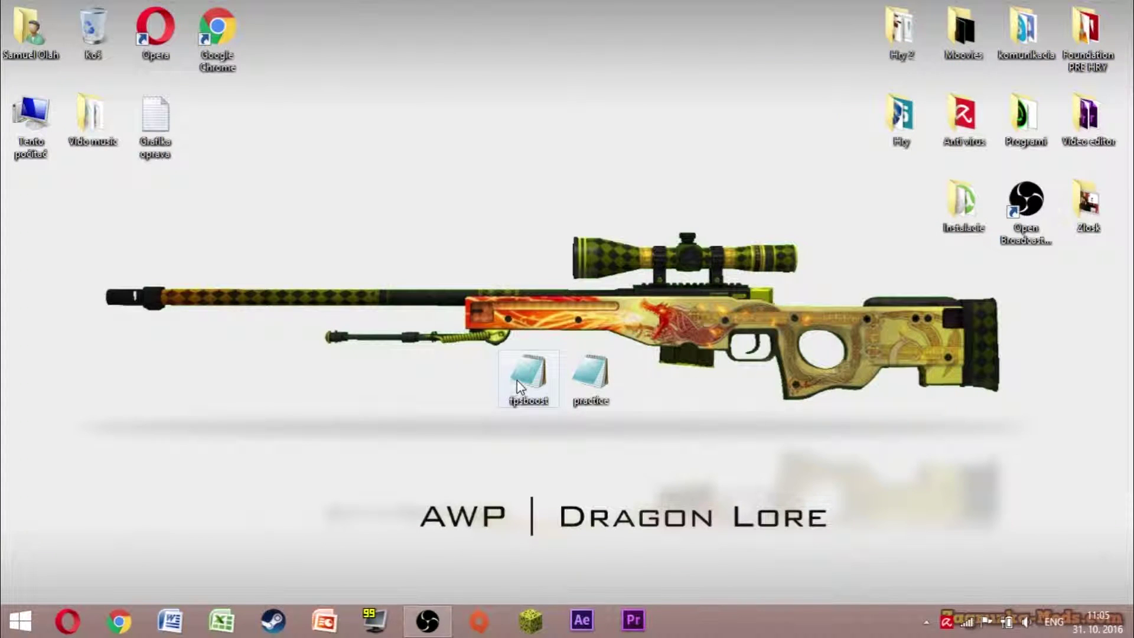
- Open fpsboost.cfg in Notepad and scroll through sections like //FIRST and //CL
double_click(520, 387)
scroll(671, 396, "down", 14)
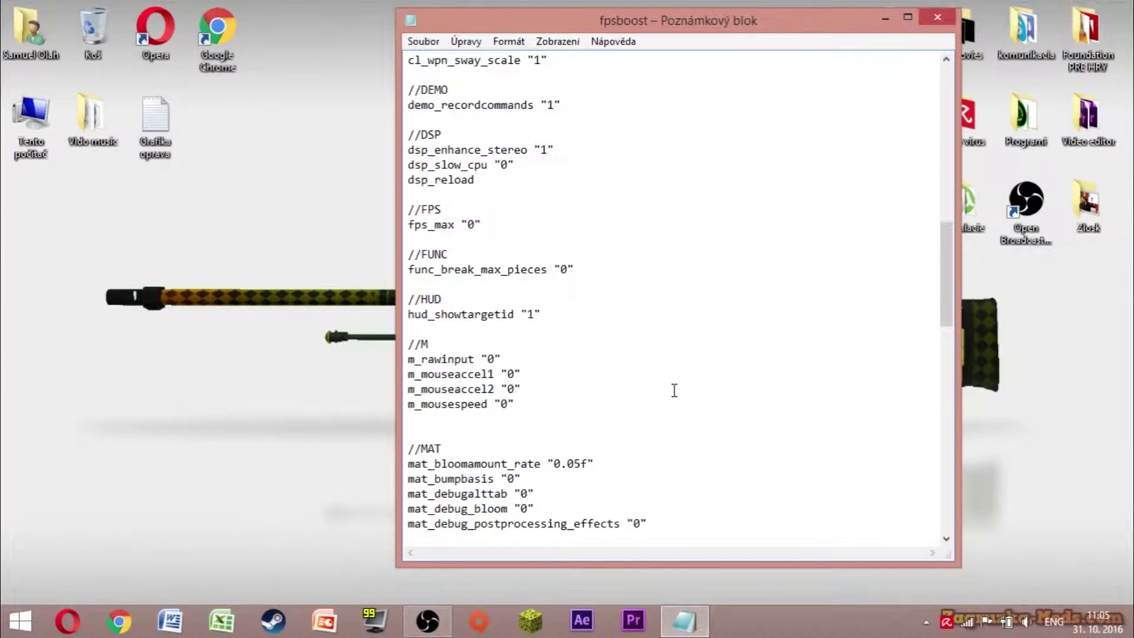
scroll(674, 390, "down", 16)
scroll(674, 390, "up", 8)
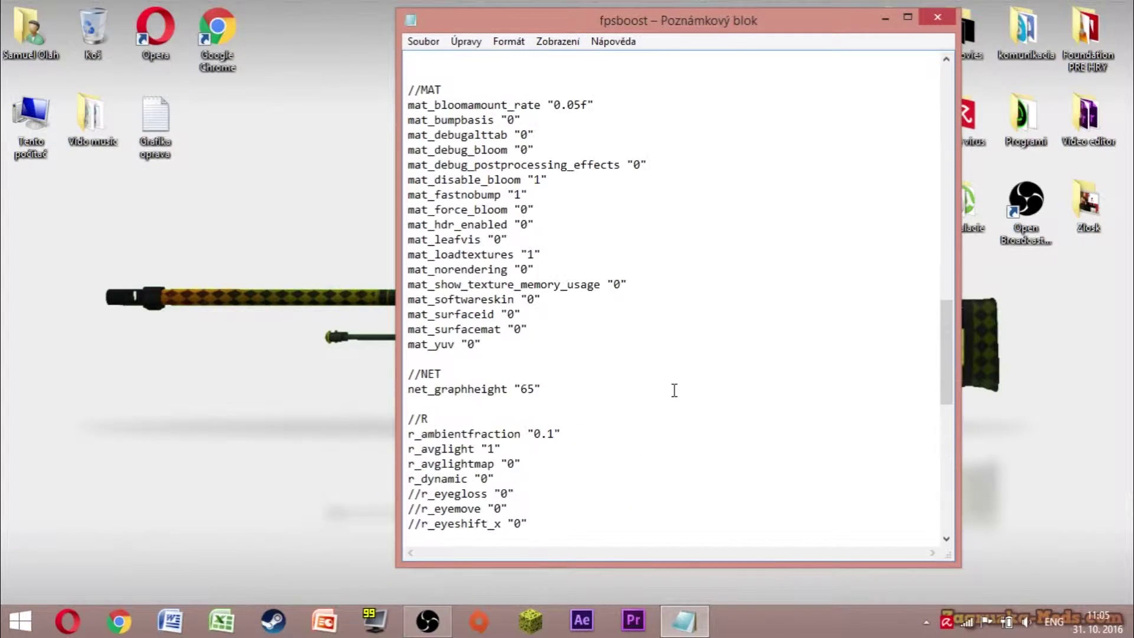
scroll(674, 390, "up", 20)
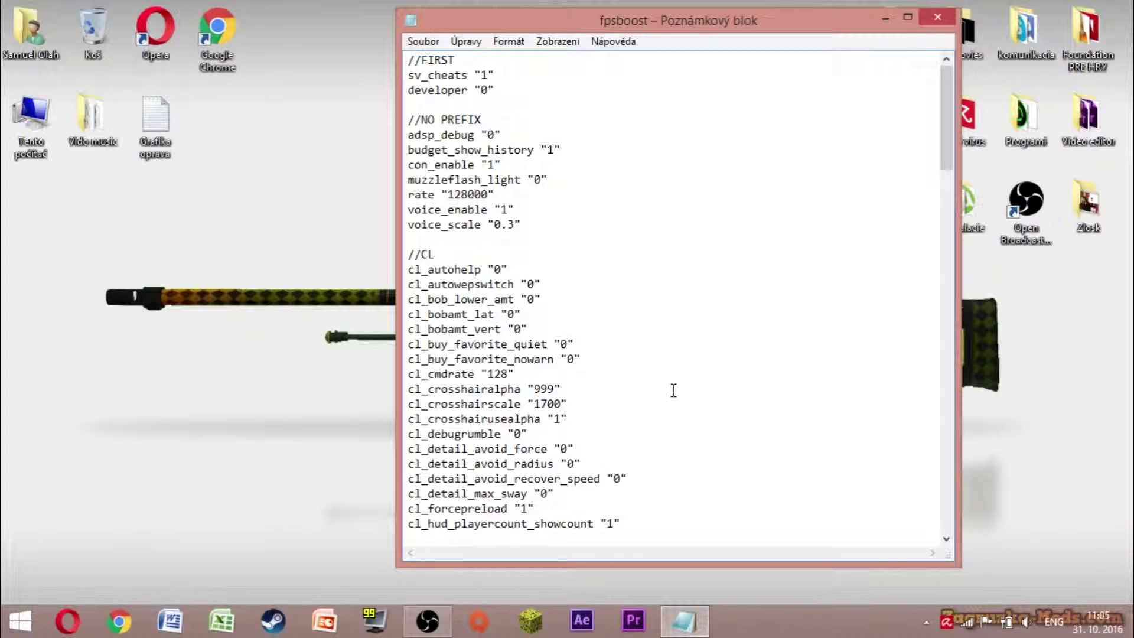
- Close fpsboost in Notepad and place its desktop icon just above practice
left_click(939, 18)
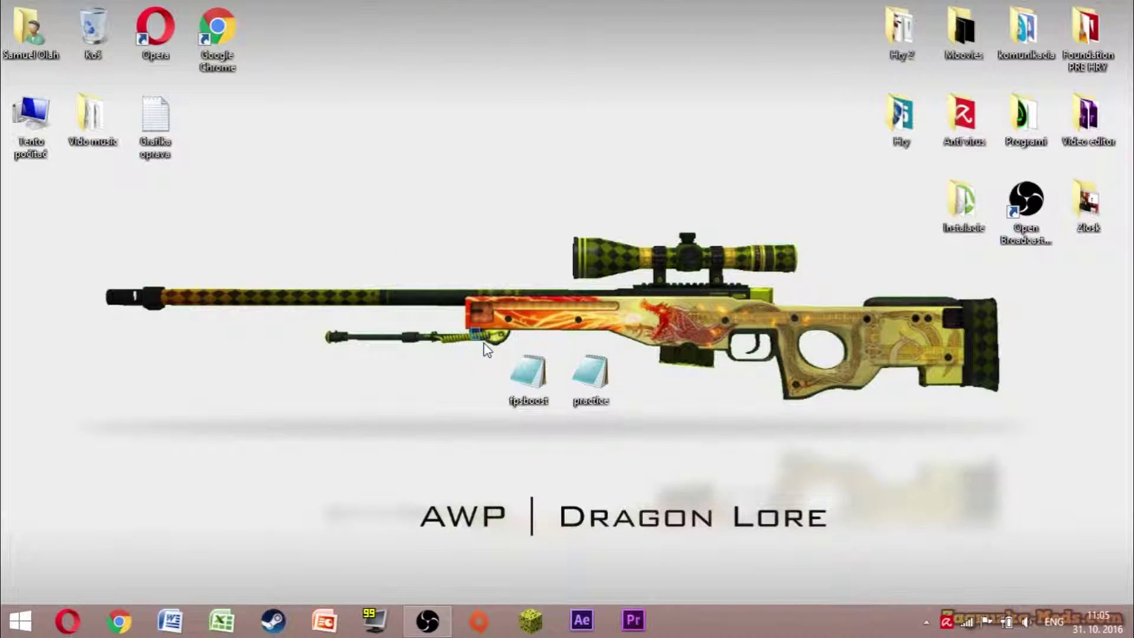
left_click_drag(483, 342, 569, 430)
left_click(569, 430)
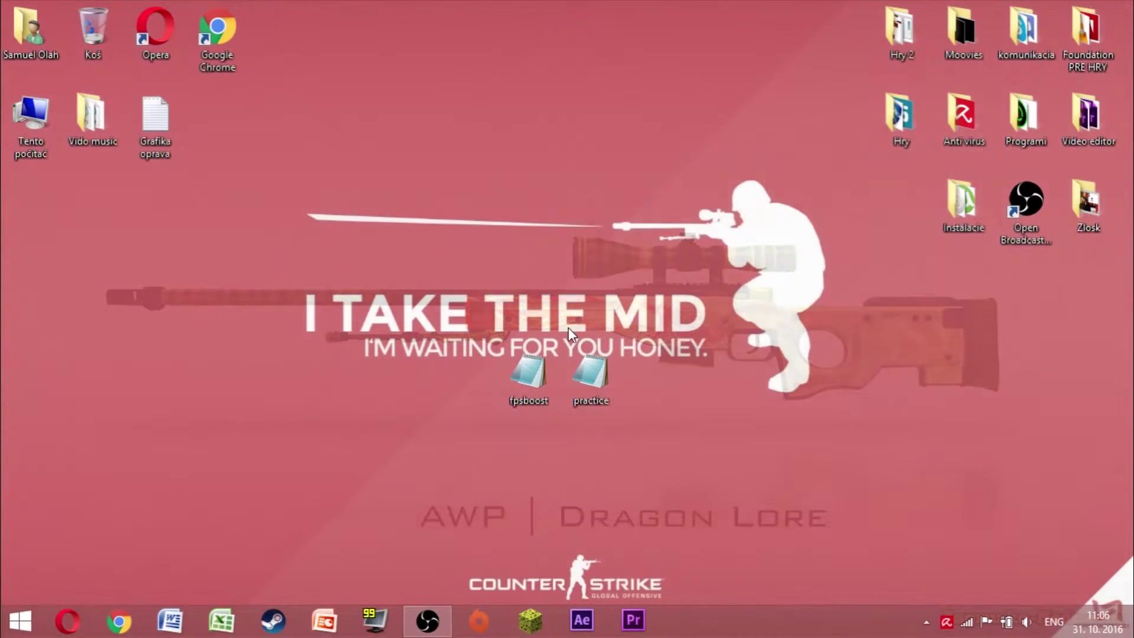
mouse_move(568, 327)
left_mouse_down()
mouse_move(630, 438)
mouse_move(688, 416)
mouse_move(569, 328)
left_mouse_up()
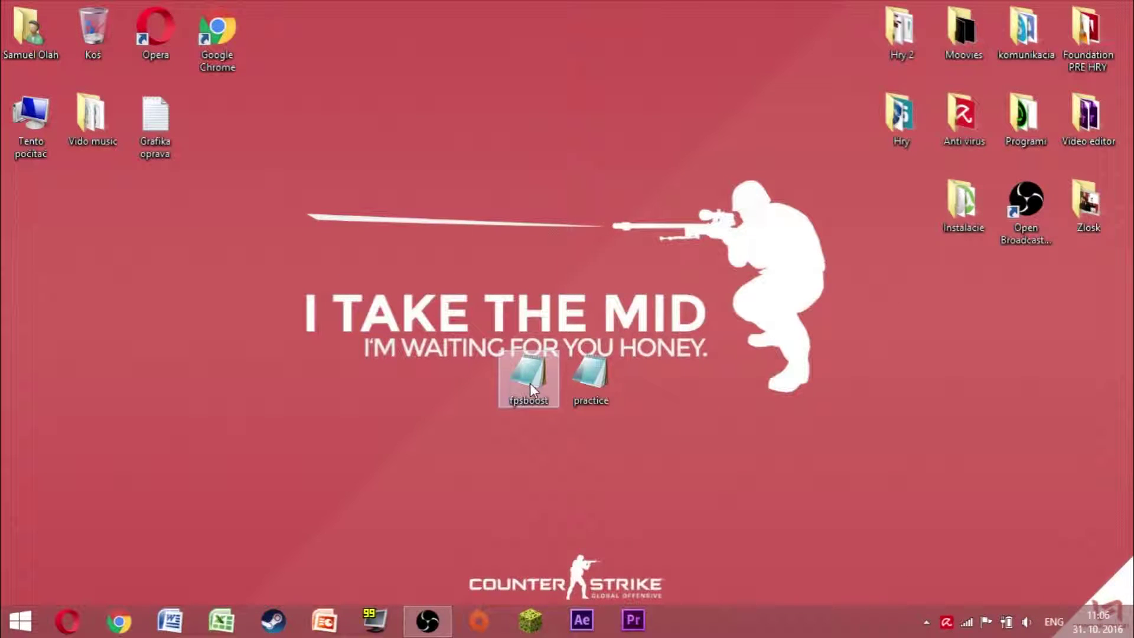
left_click_drag(615, 289, 614, 290)
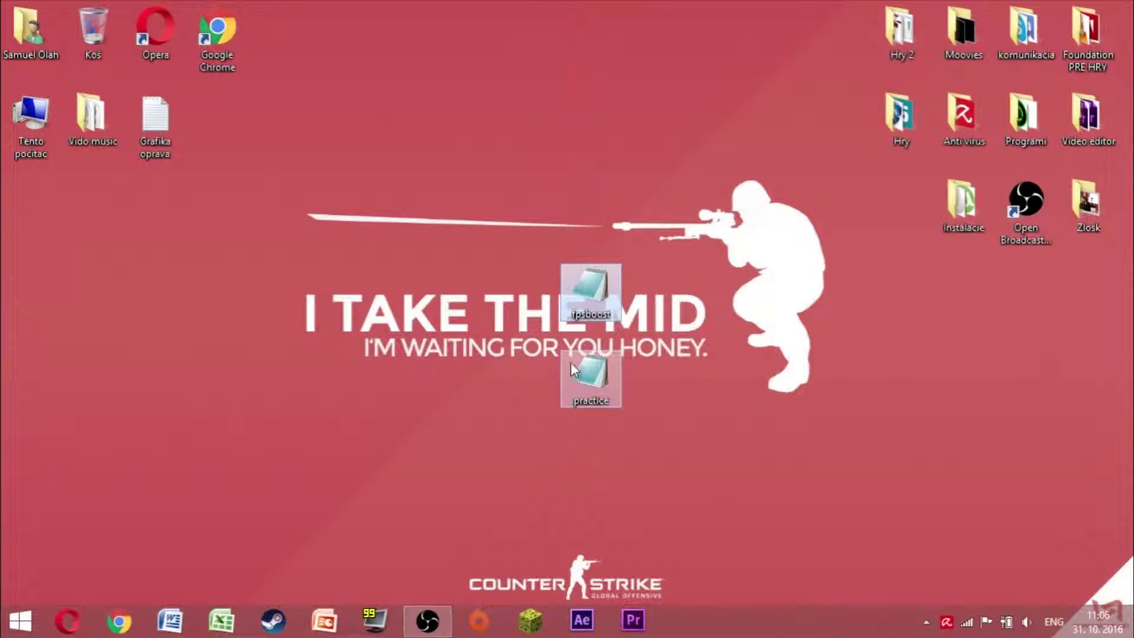
- Open Tento počítač and then the OS (C:) drive
double_click(45, 119)
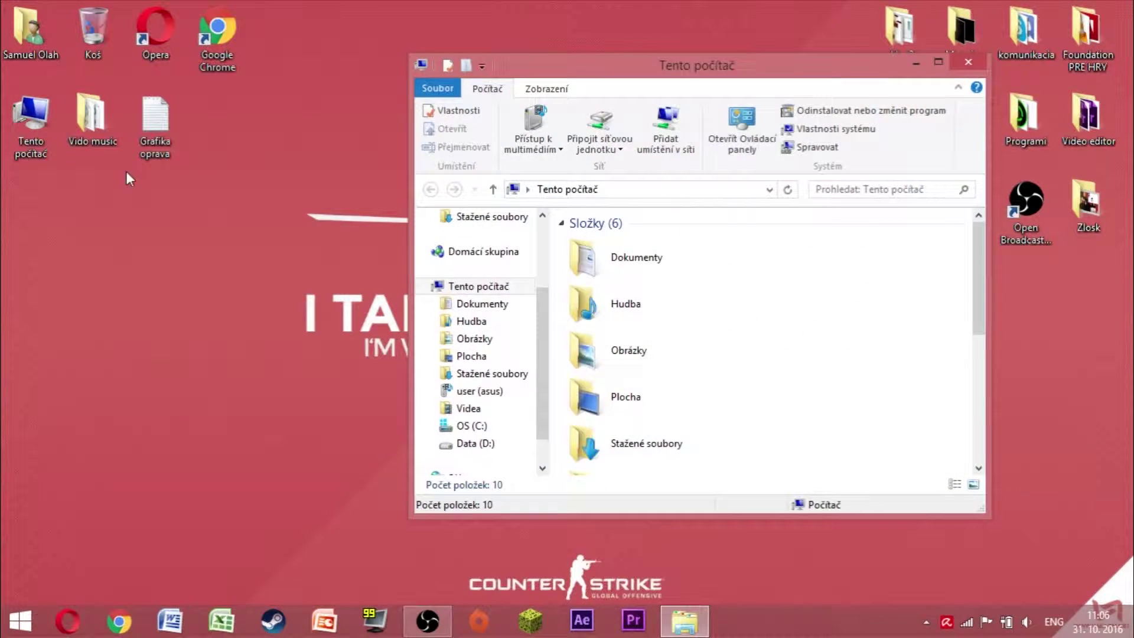
left_click_drag(262, 202, 173, 207)
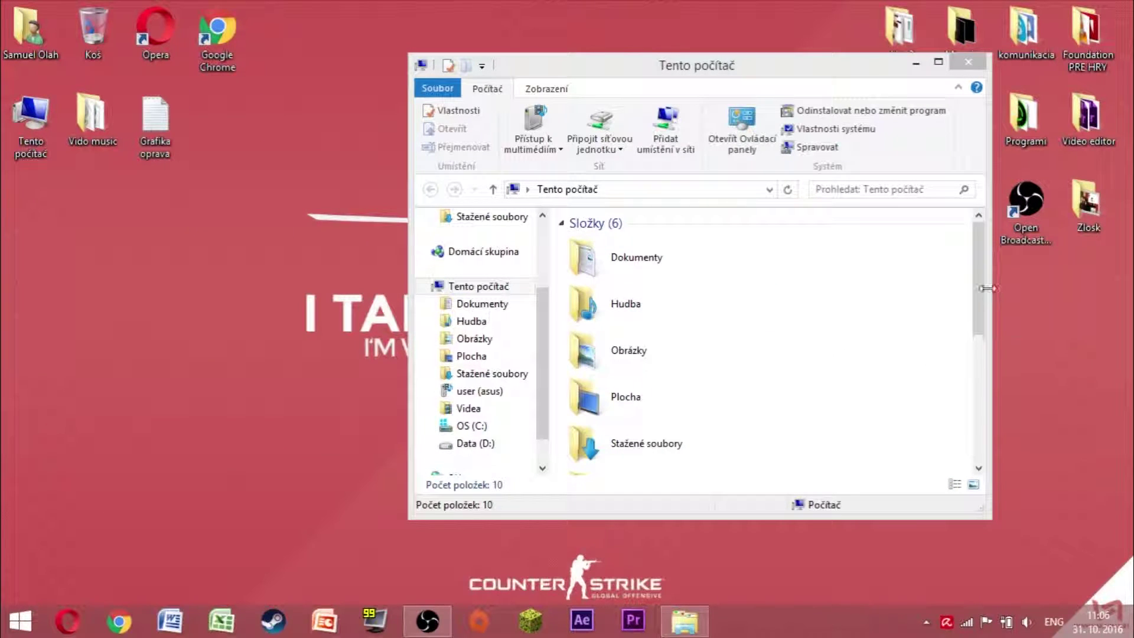
left_click_drag(982, 284, 981, 413)
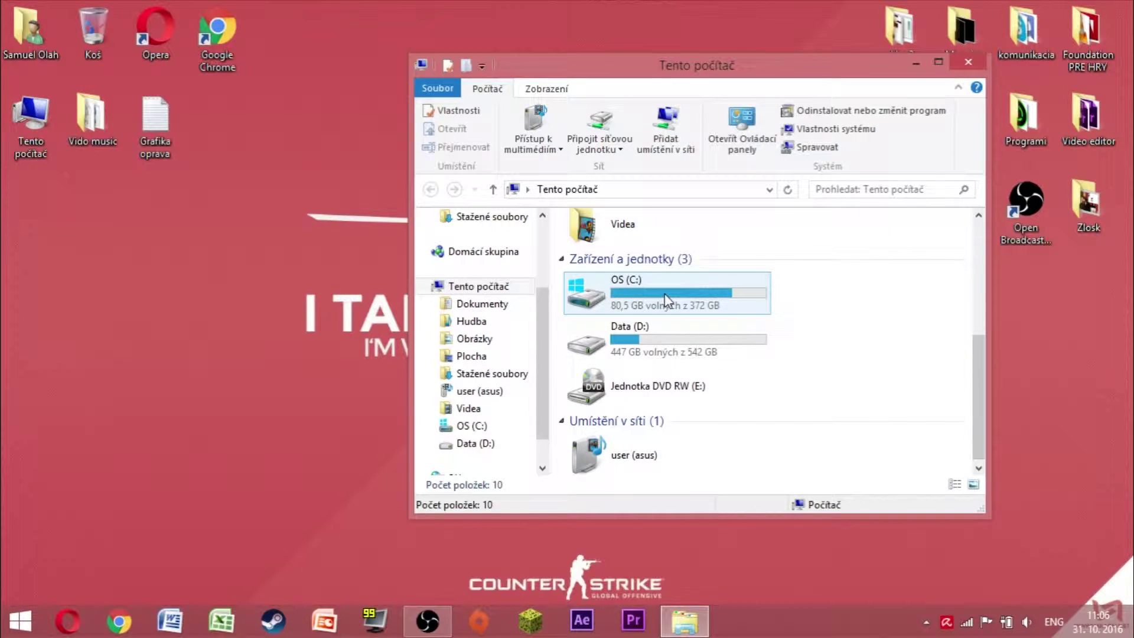
left_click(648, 289)
double_click(648, 290)
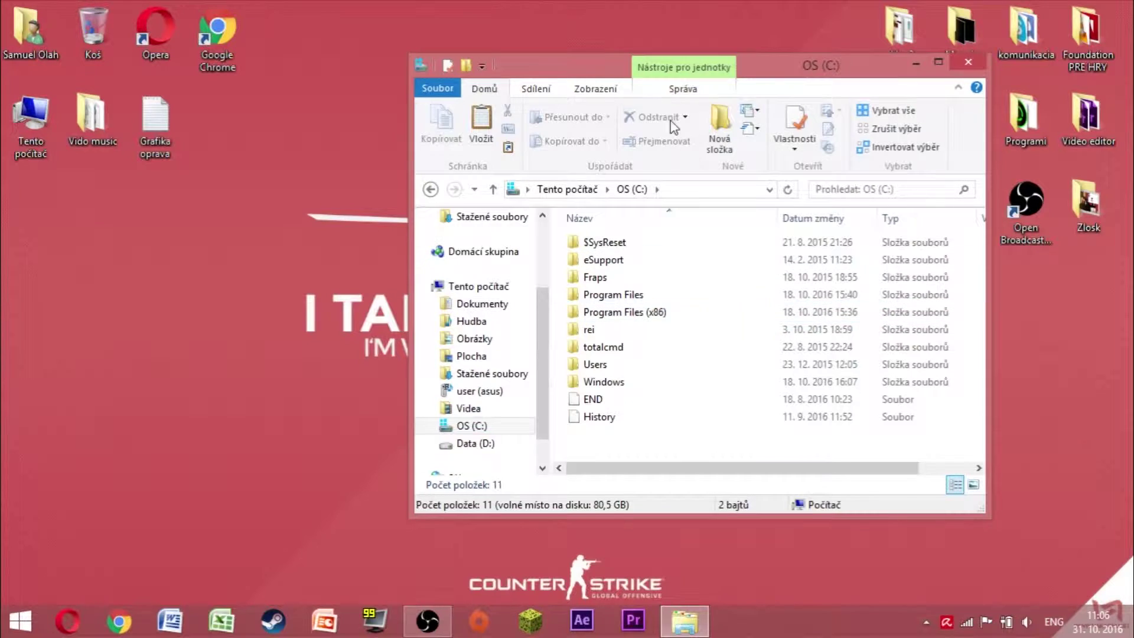
- Move fpsboost and practice to the desktop's right, then open Program Files (x86) down to Steam
left_click_drag(782, 59, 380, 16)
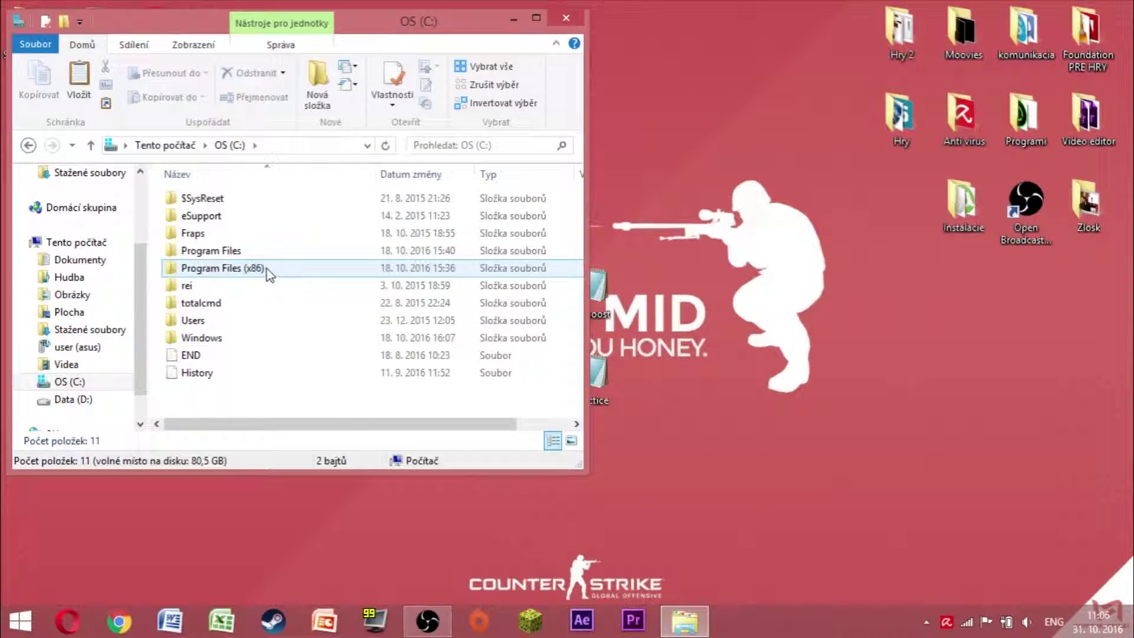
left_click_drag(636, 375, 969, 378)
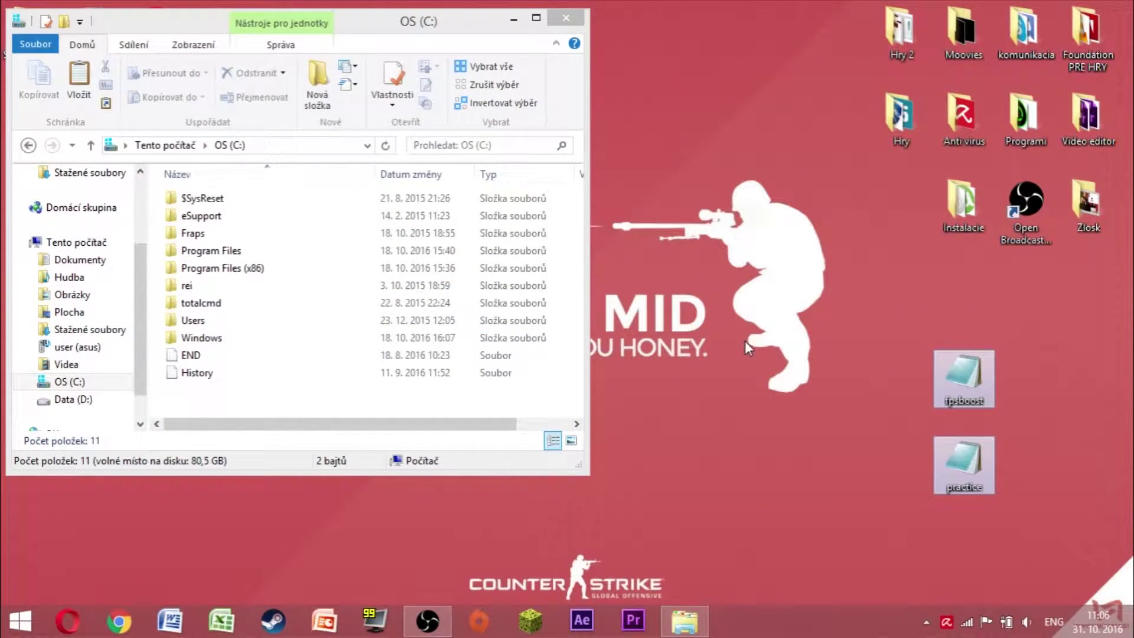
double_click(282, 270)
left_click_drag(384, 21, 532, 42)
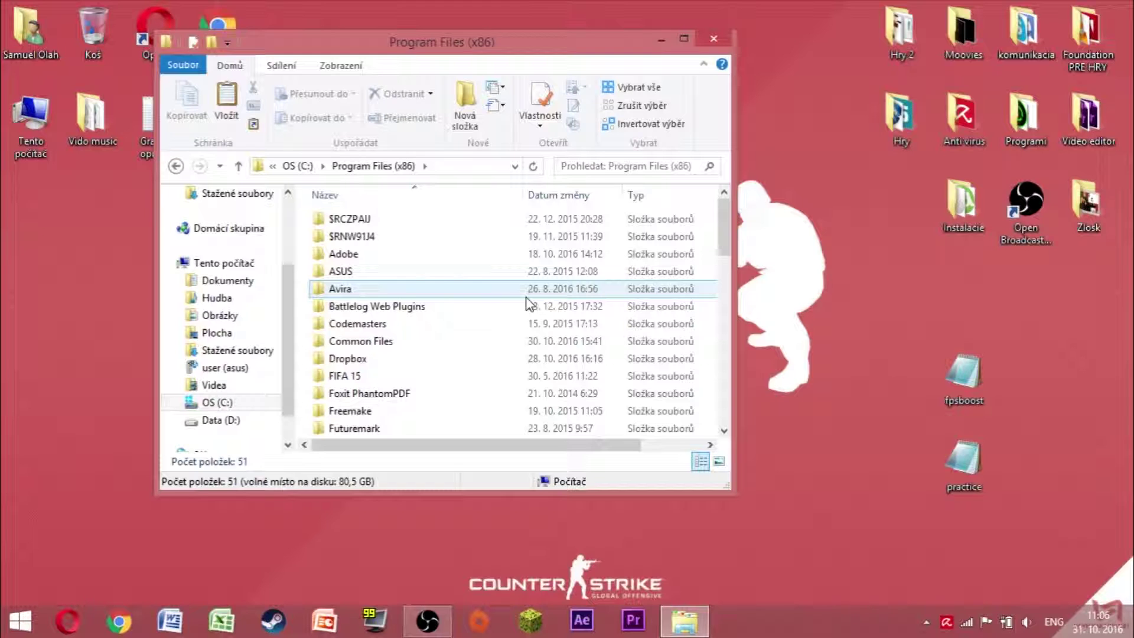
scroll(527, 304, "down", 6)
scroll(527, 303, "down", 5)
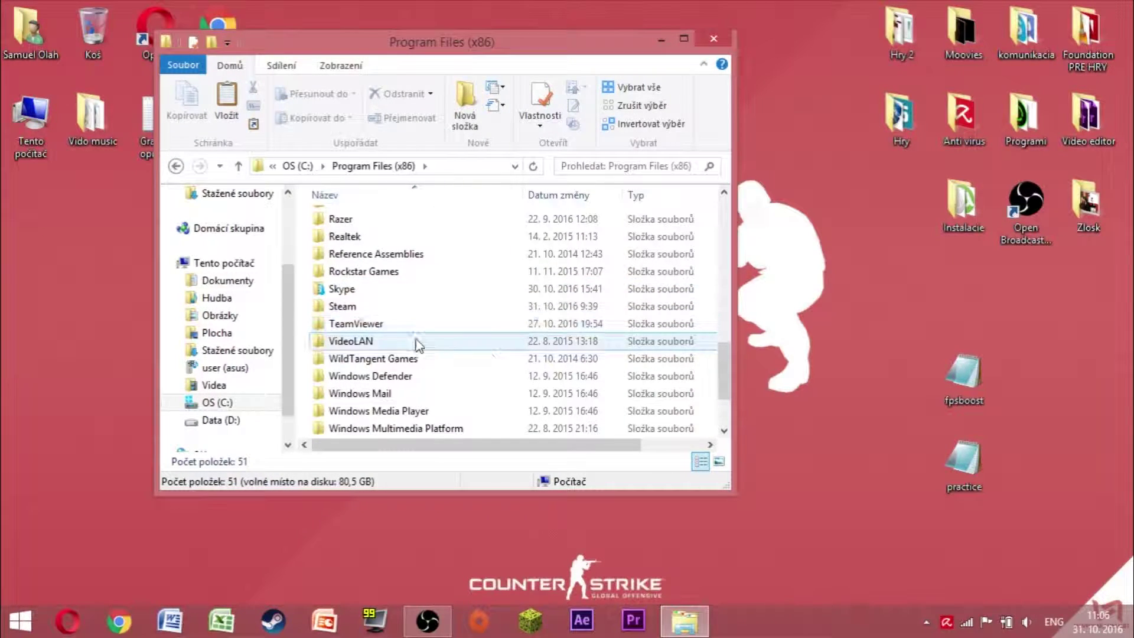
- Open the Steam folder, maximise it to browse its contents, then restore its size
double_click(349, 306)
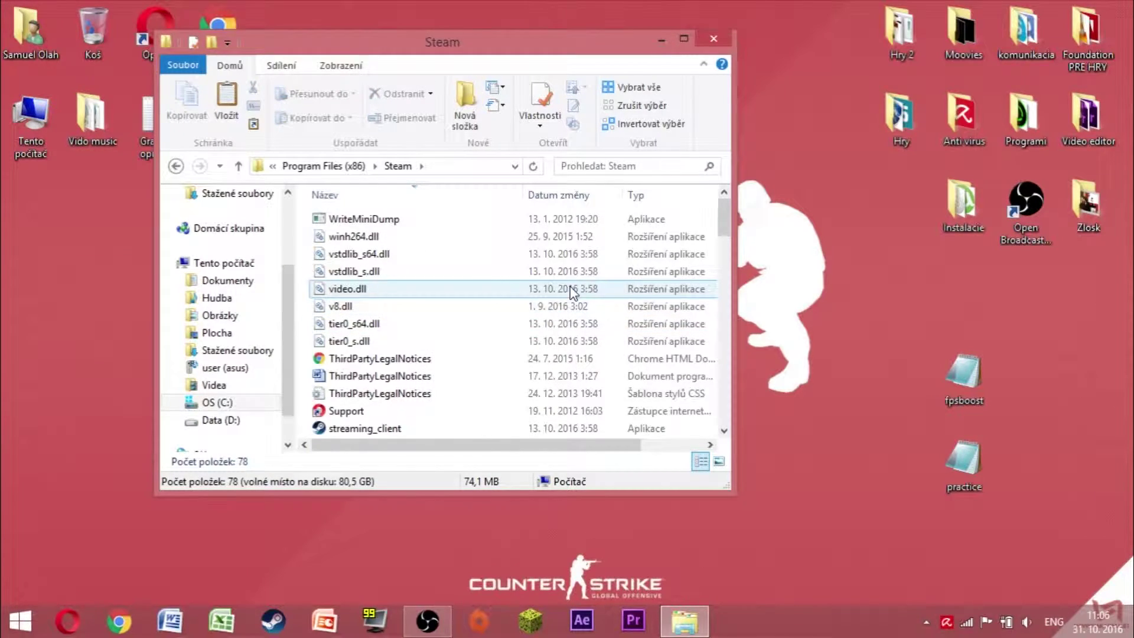
left_click_drag(591, 53, 676, 75)
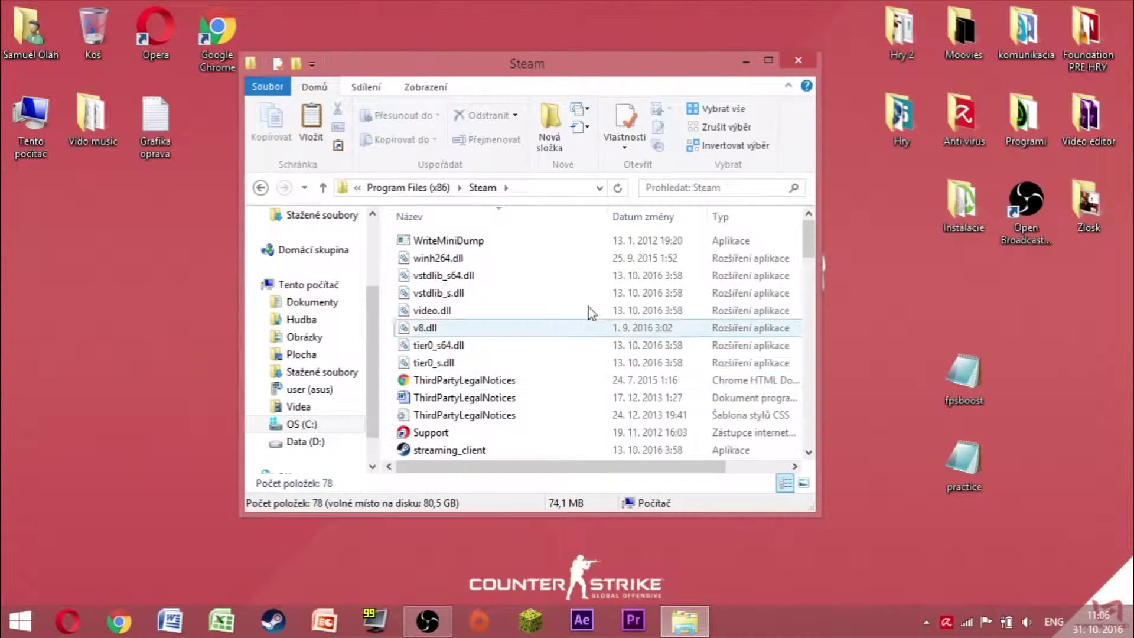
scroll(585, 301, "down", 5)
scroll(582, 295, "up", 5)
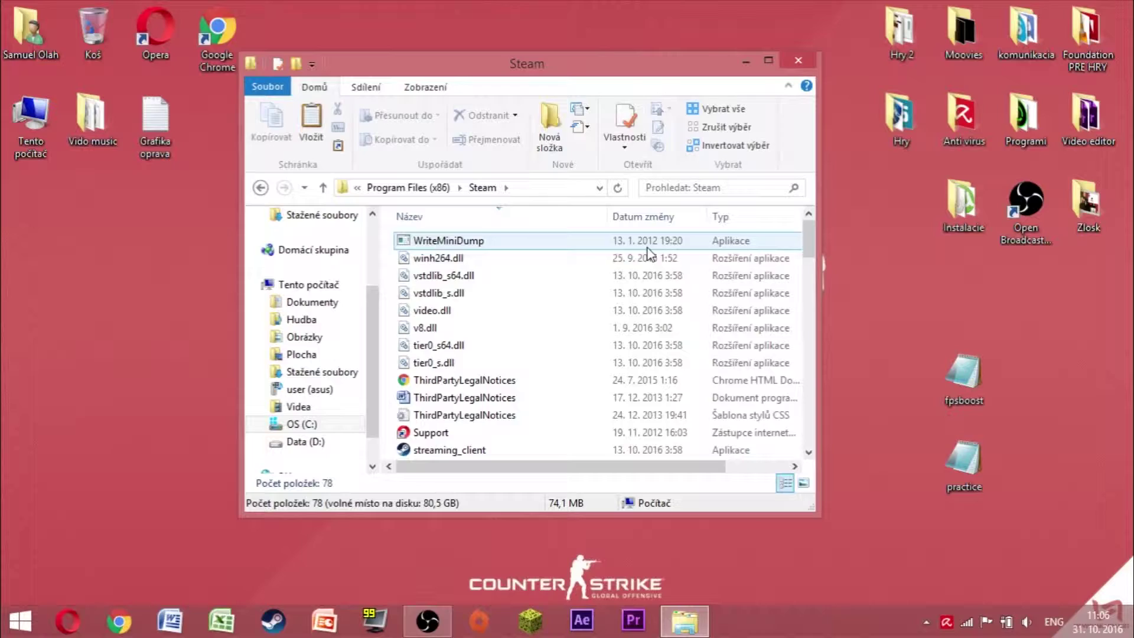
left_click(769, 61)
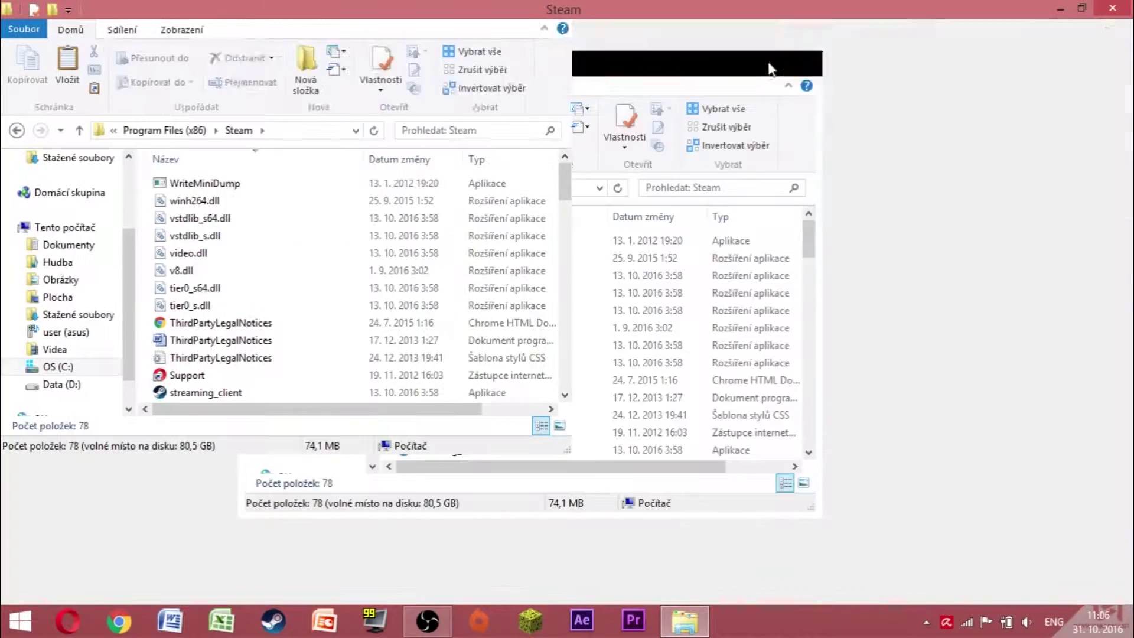
scroll(537, 384, "down", 12)
scroll(538, 390, "down", 7)
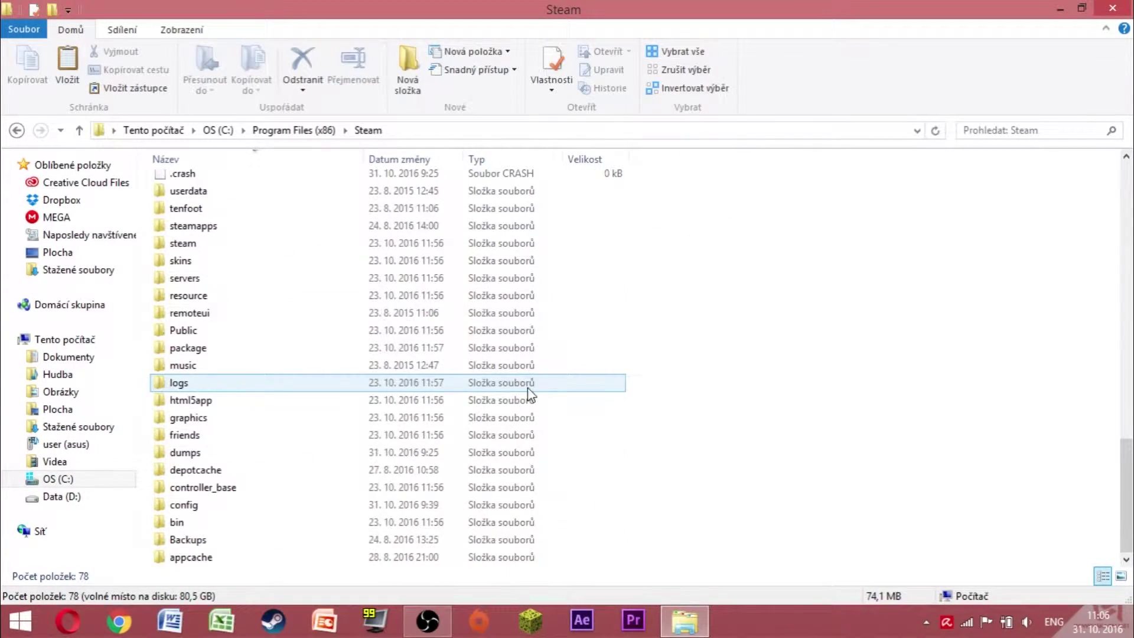
left_click_drag(151, 557, 134, 524)
scroll(301, 308, "up", 7)
scroll(303, 310, "down", 7)
scroll(364, 389, "up", 6)
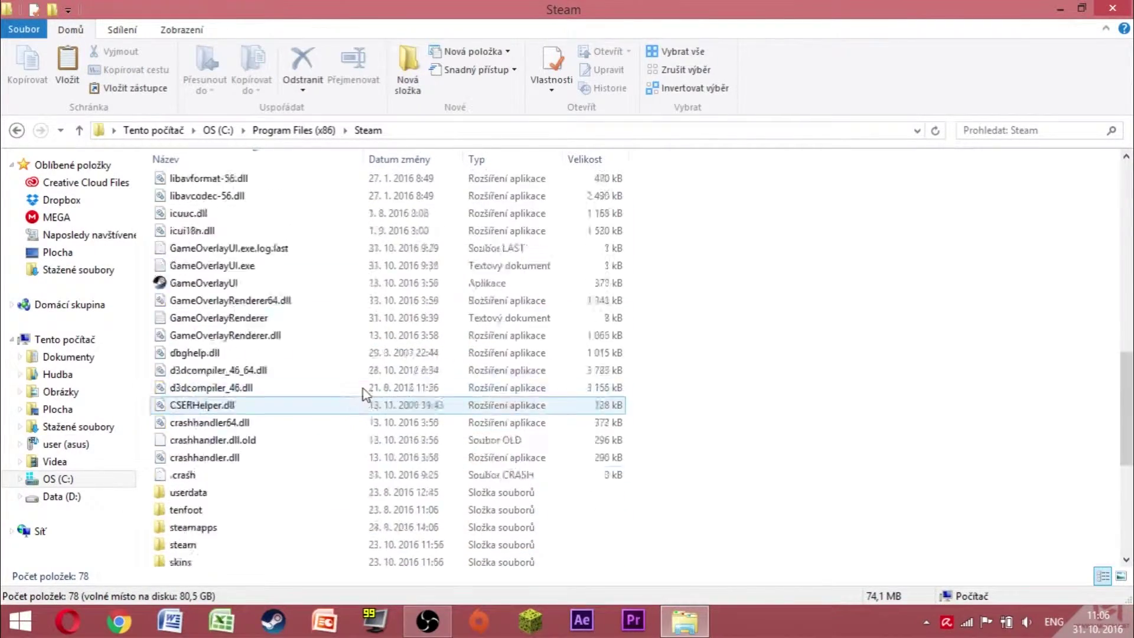
scroll(369, 414, "down", 6)
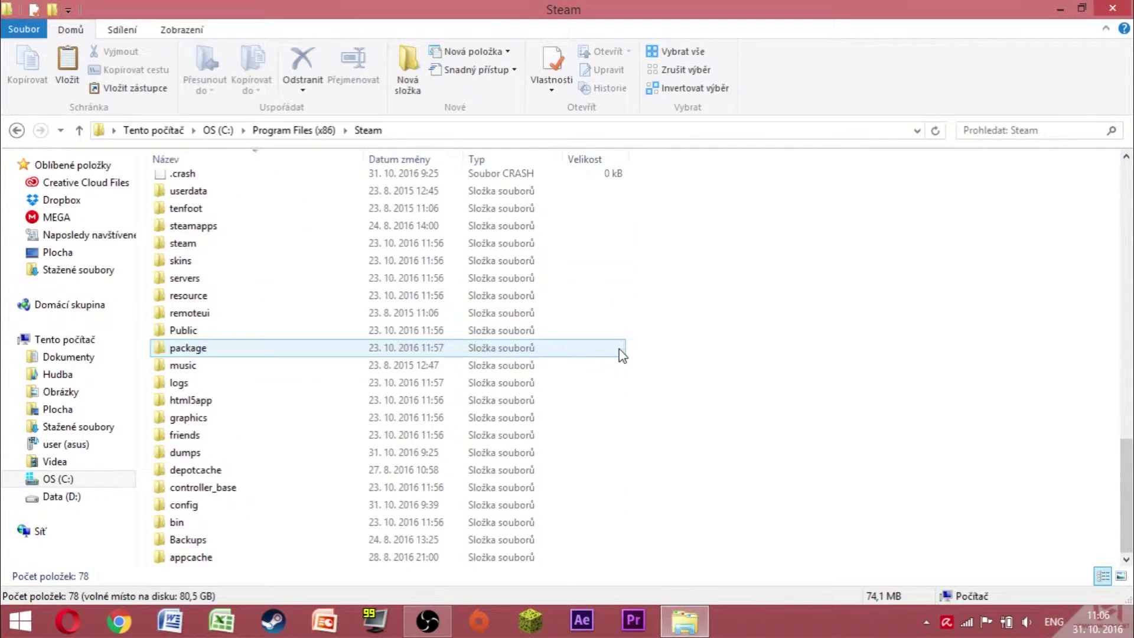
scroll(620, 355, "up", 6)
scroll(621, 361, "down", 6)
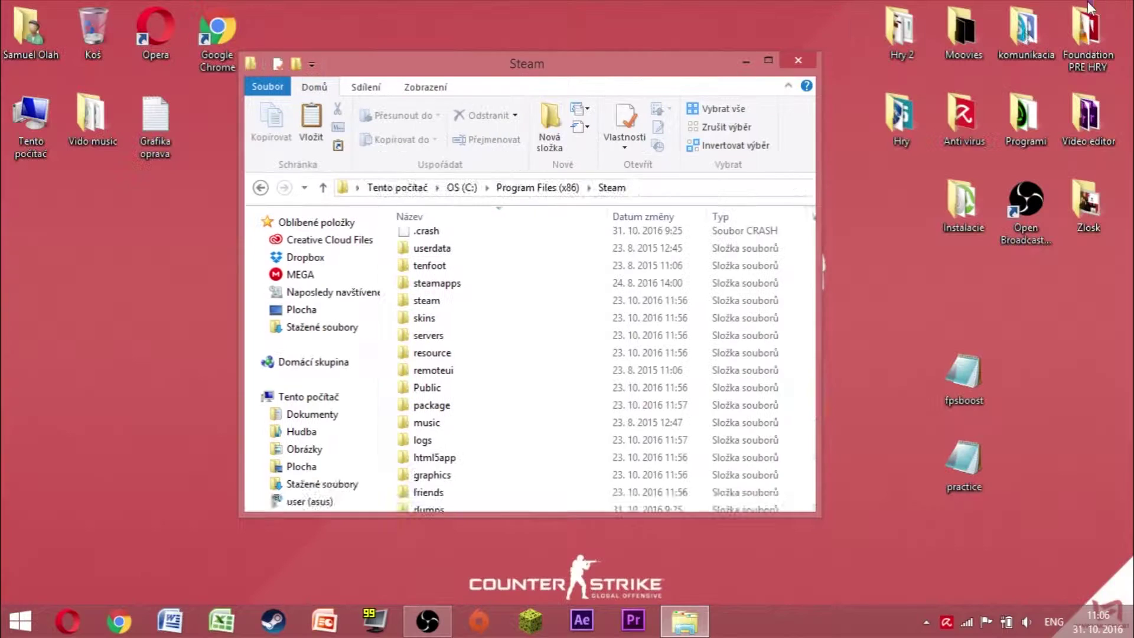
left_click(1081, 9)
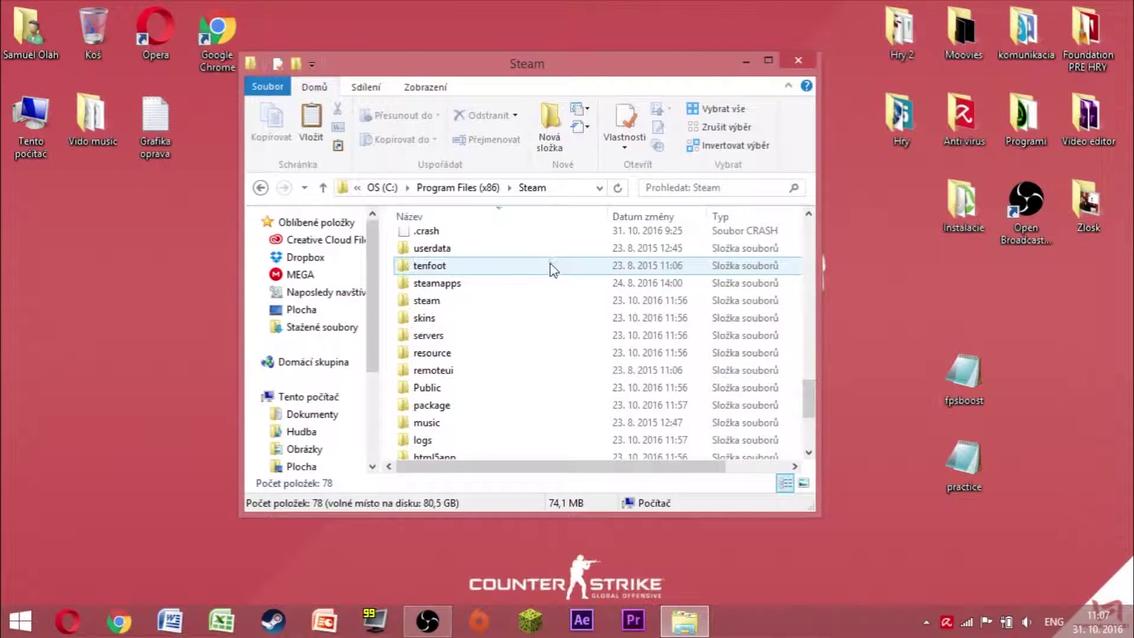
- Go through steamapps, common, Counter-Strike Global Offensive and csgo into the cfg folder
double_click(490, 283)
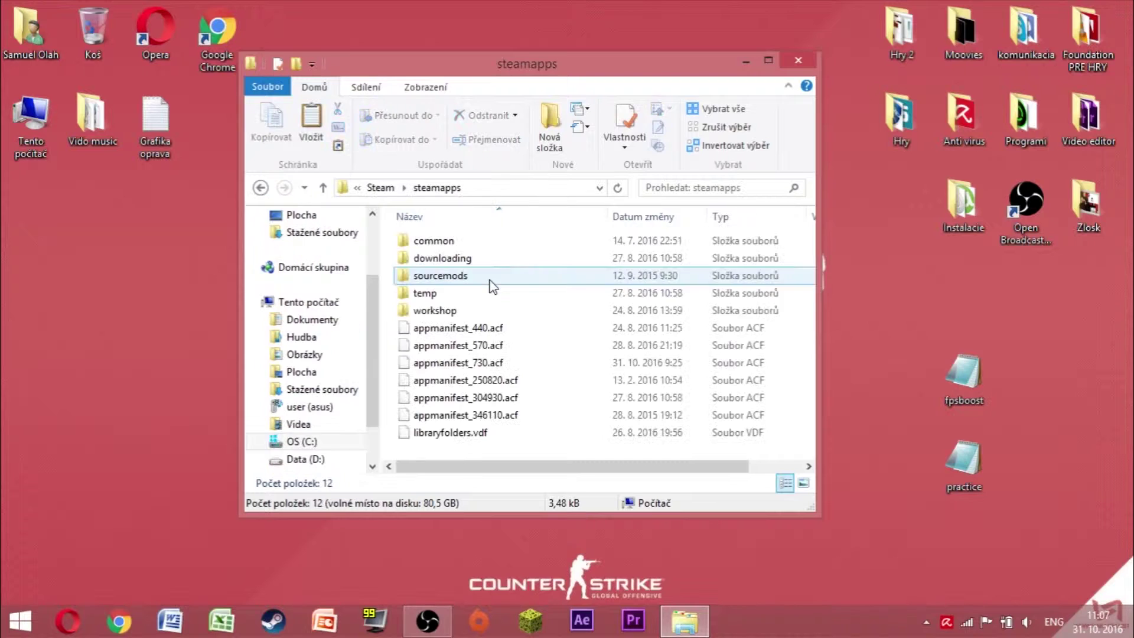
double_click(457, 247)
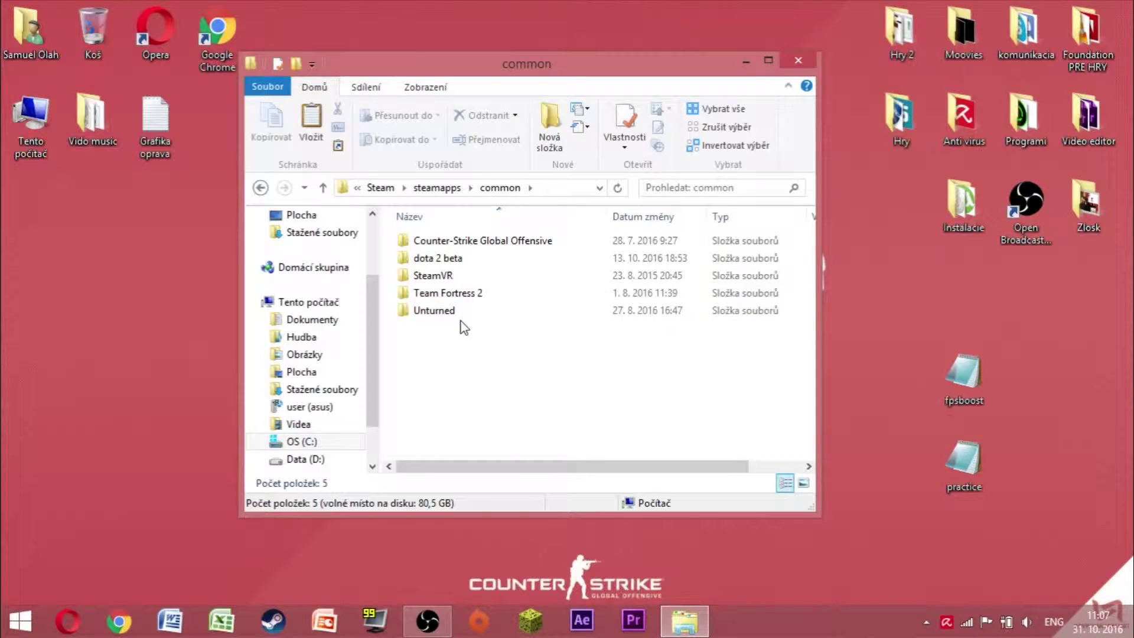
double_click(454, 242)
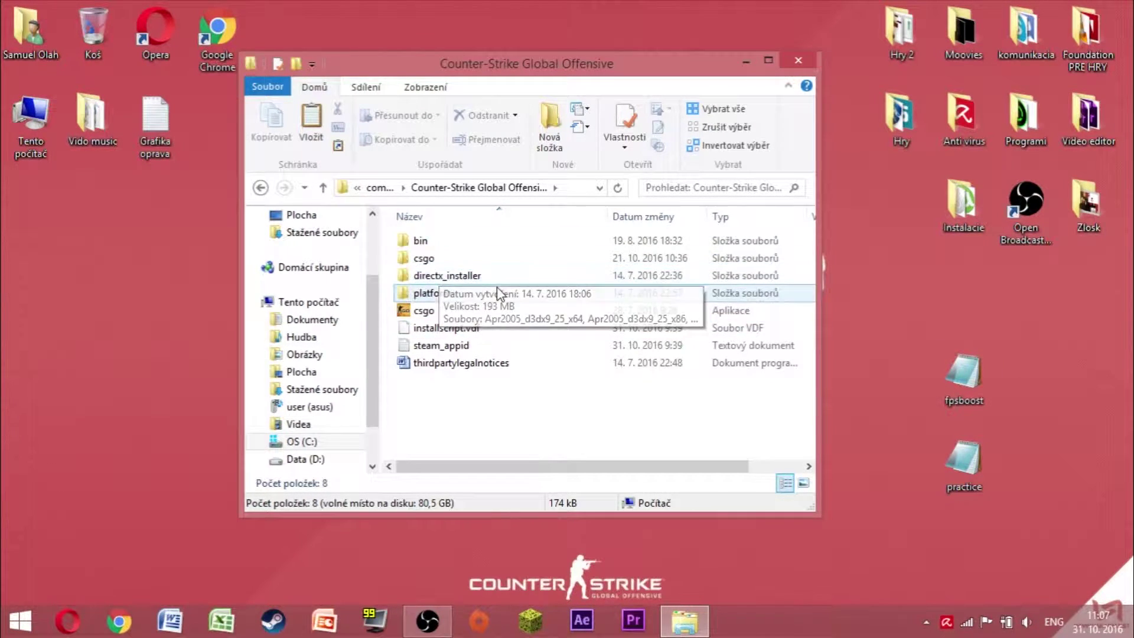
double_click(445, 264)
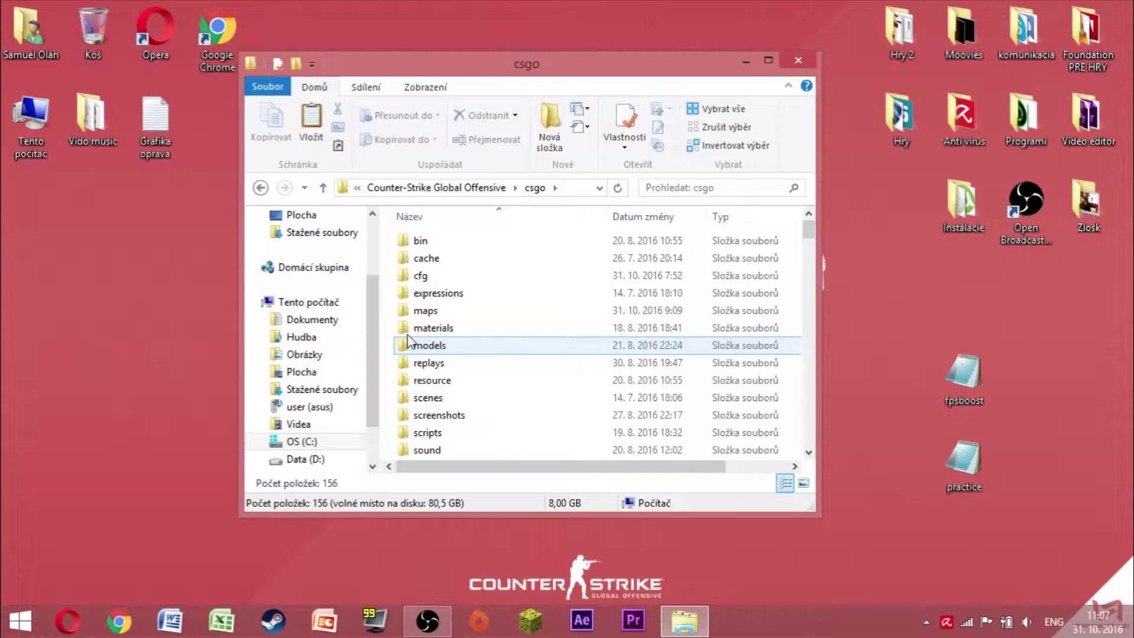
double_click(604, 276)
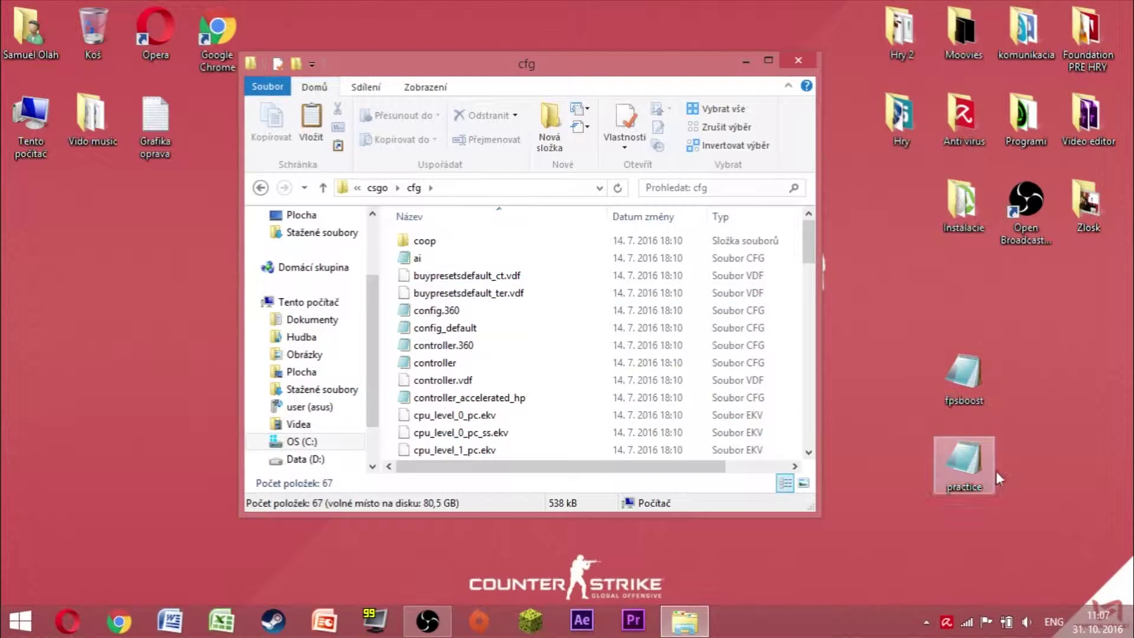
- Confirm fpsboost and practice are in the cfg list by typing f and p, then close the window
left_click_drag(999, 510, 907, 342)
left_click(1035, 339)
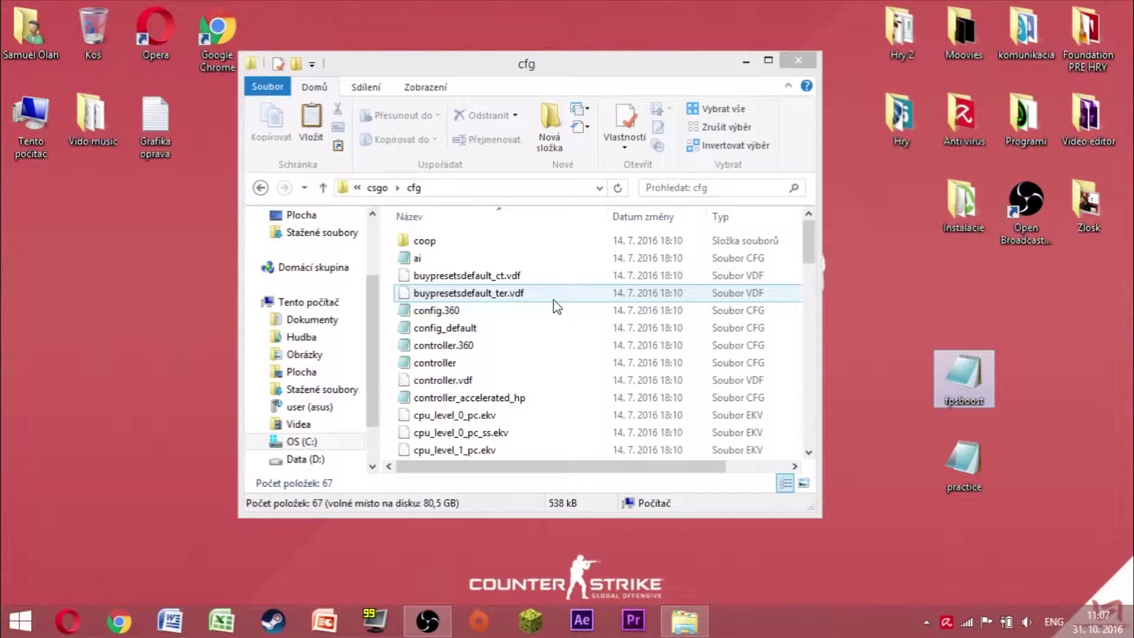
left_click(800, 334)
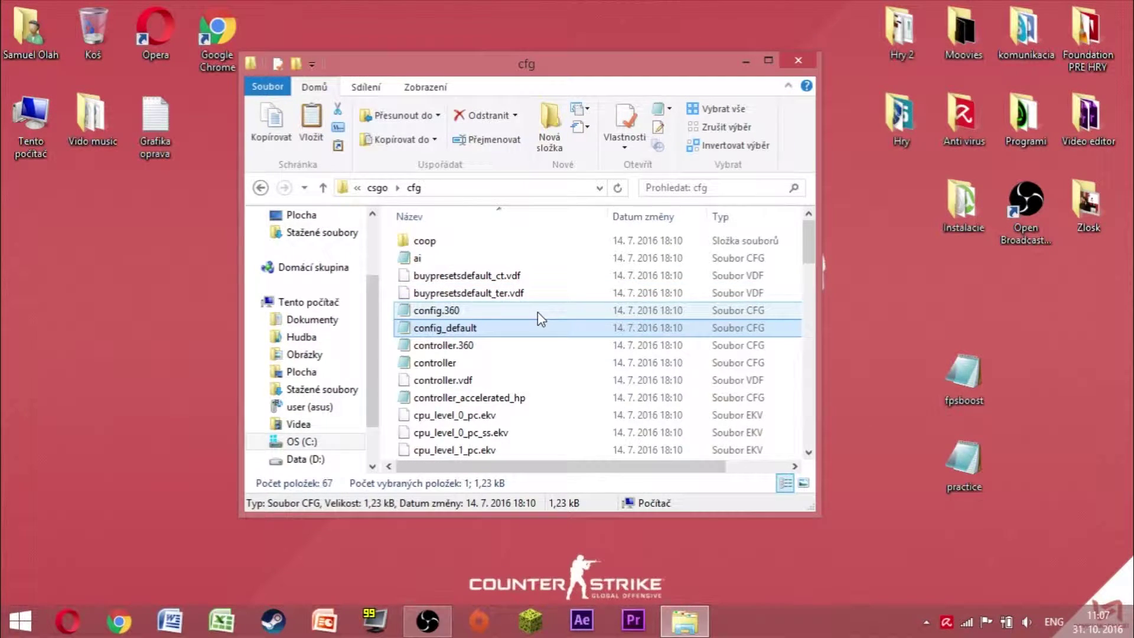
key("f")
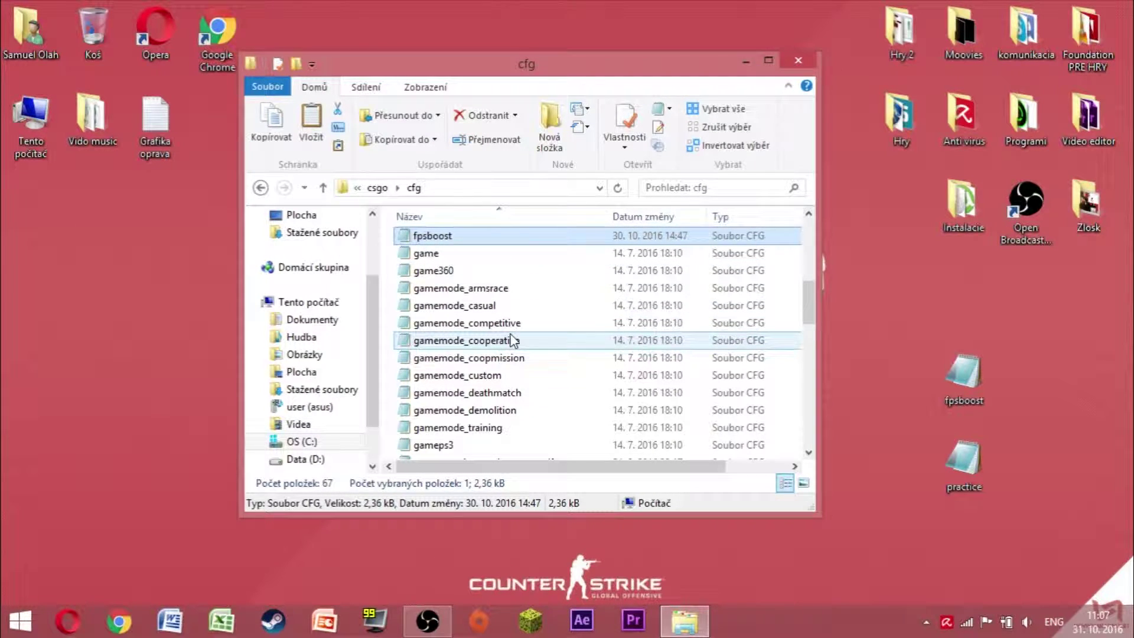
key("p")
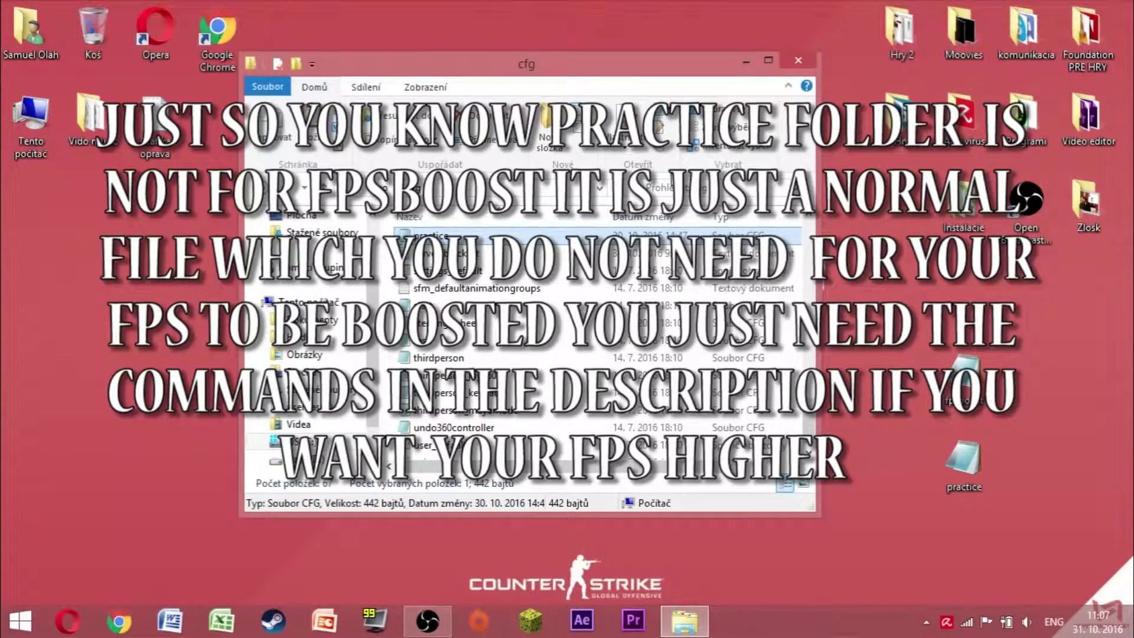
left_click(802, 58)
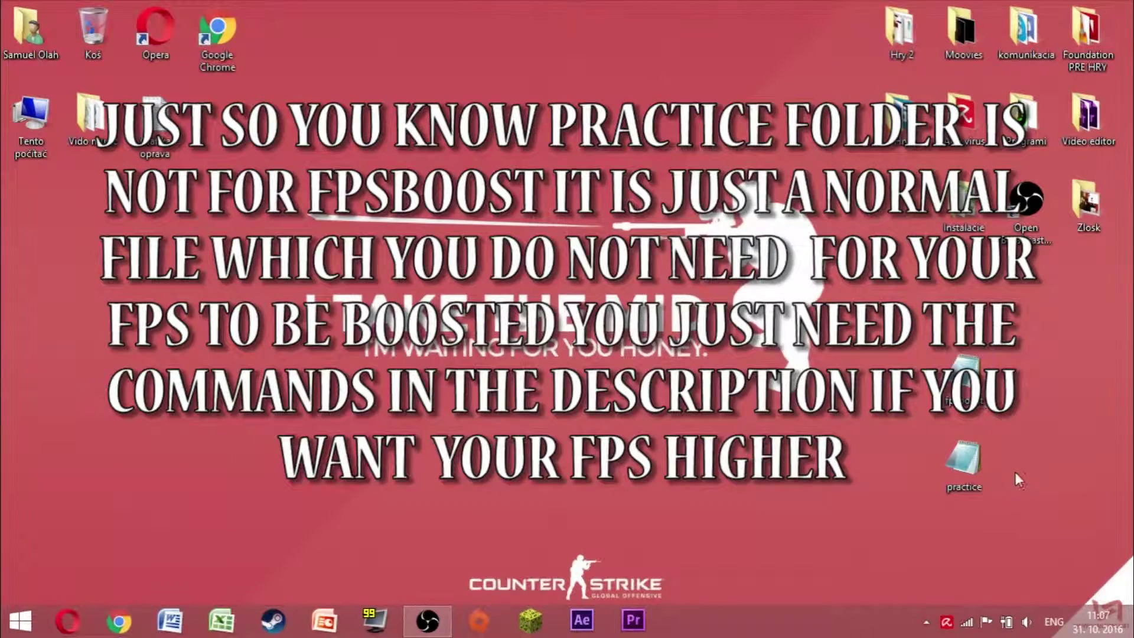
left_click_drag(1015, 472, 947, 362)
left_click(591, 535)
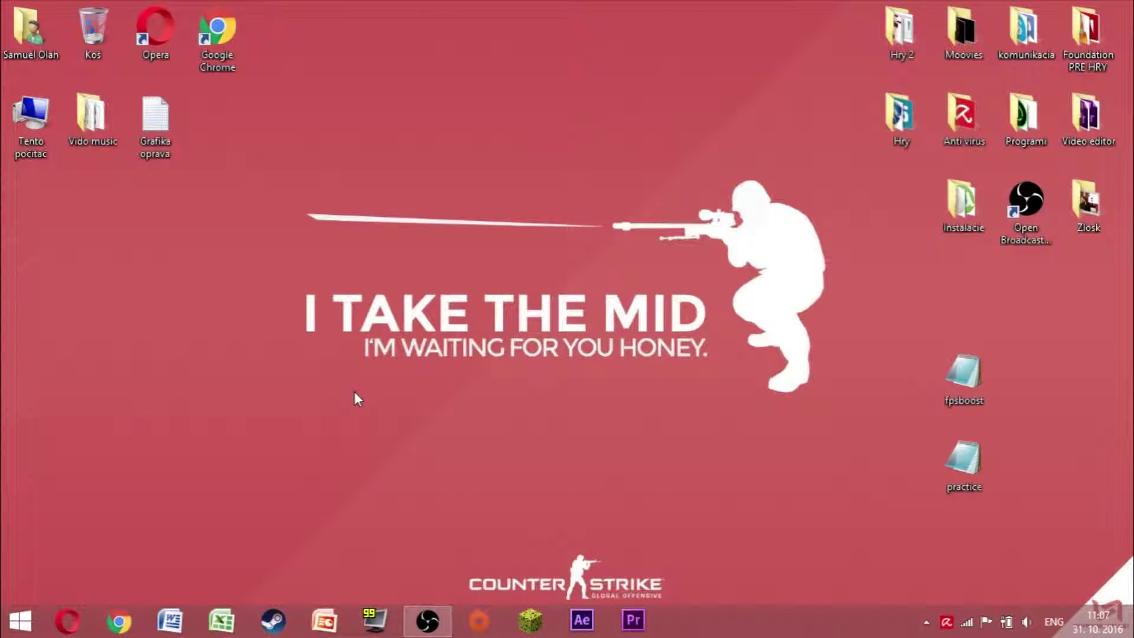
- In Steam's Library > Games, open Properties for Counter-Strike: Global Offensive
left_click(273, 619)
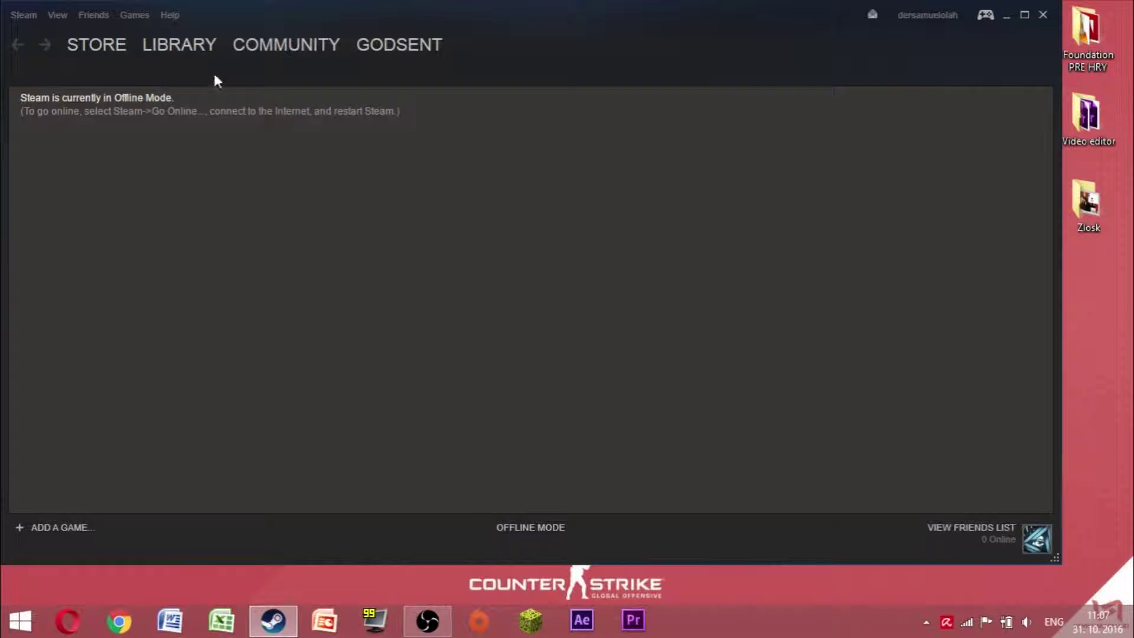
mouse_move(192, 55)
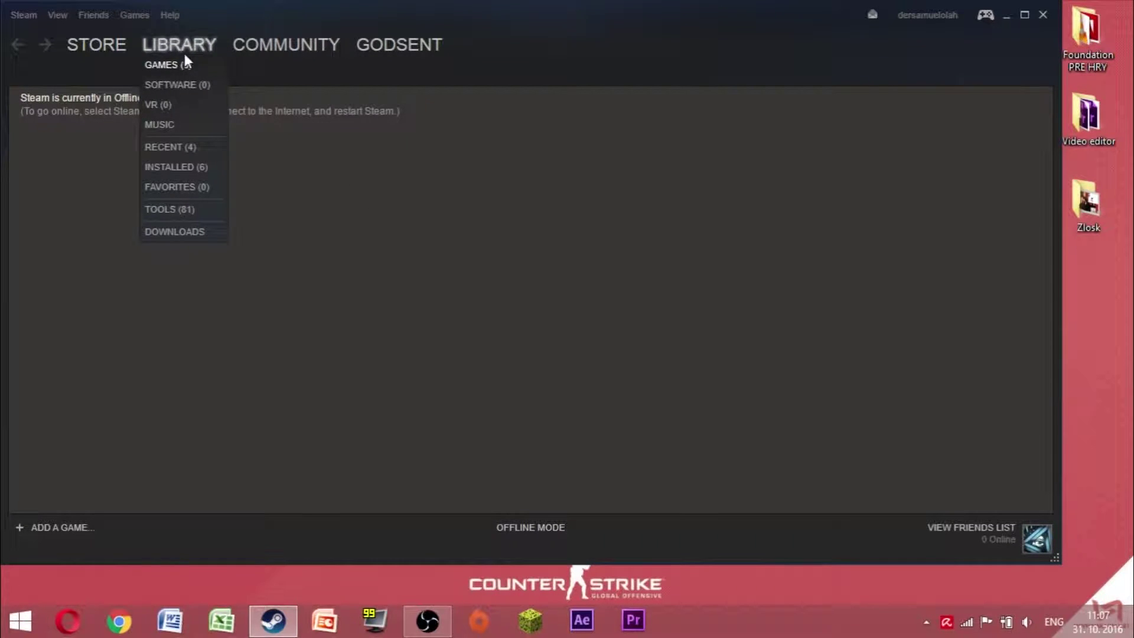
left_click(156, 66)
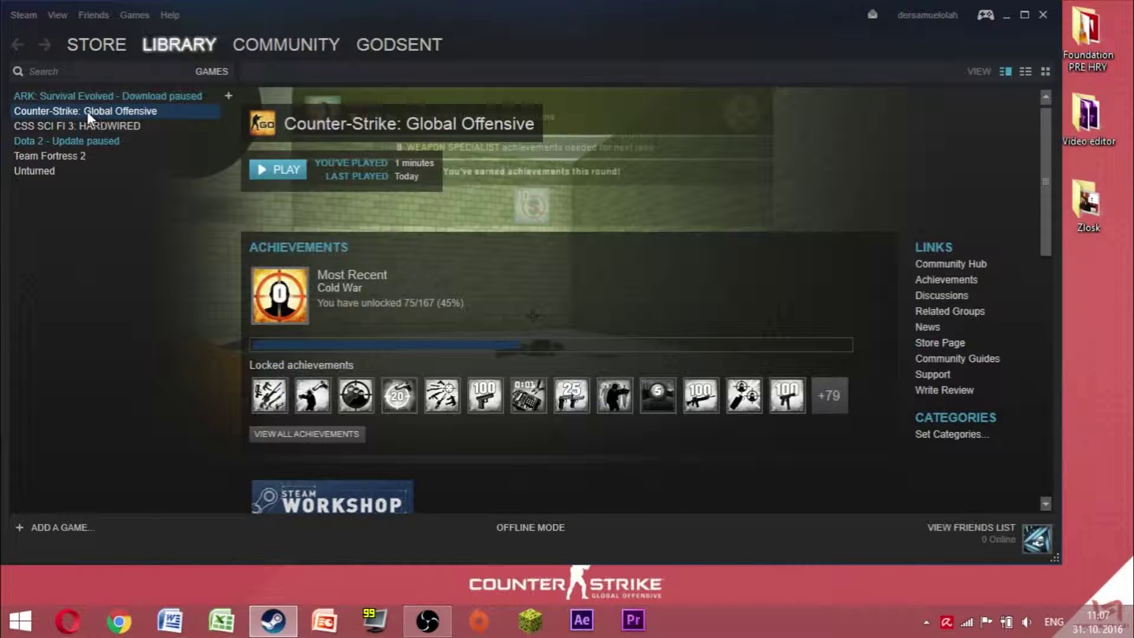
right_click(52, 111)
left_click(81, 349)
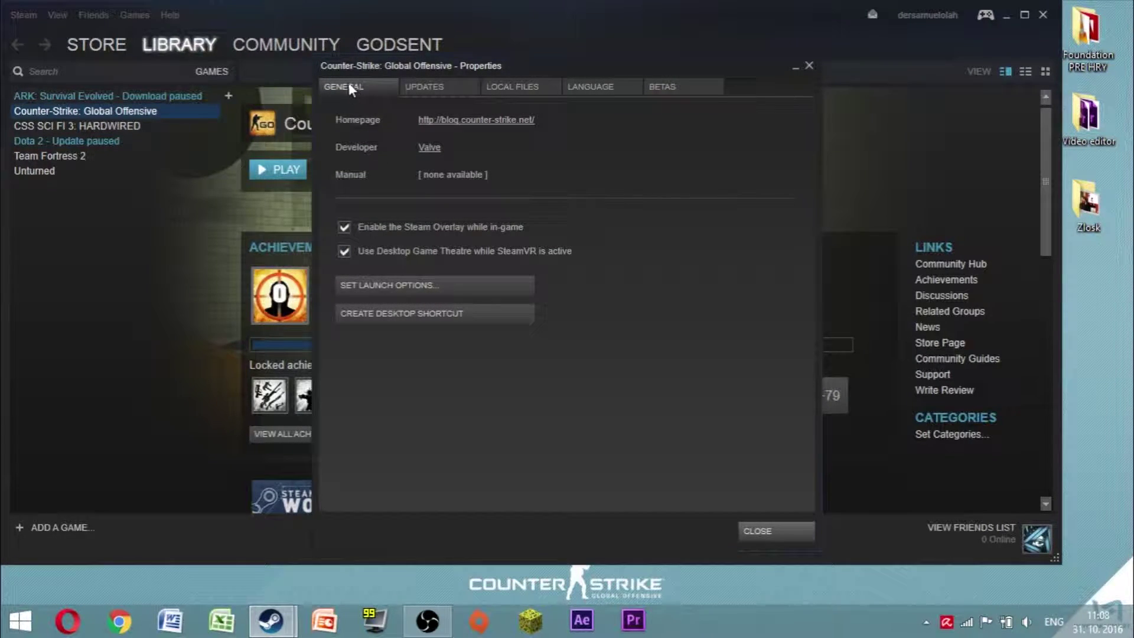
- Check that the launch options end with +exec fpsboost, reopening the field several times
left_click(367, 286)
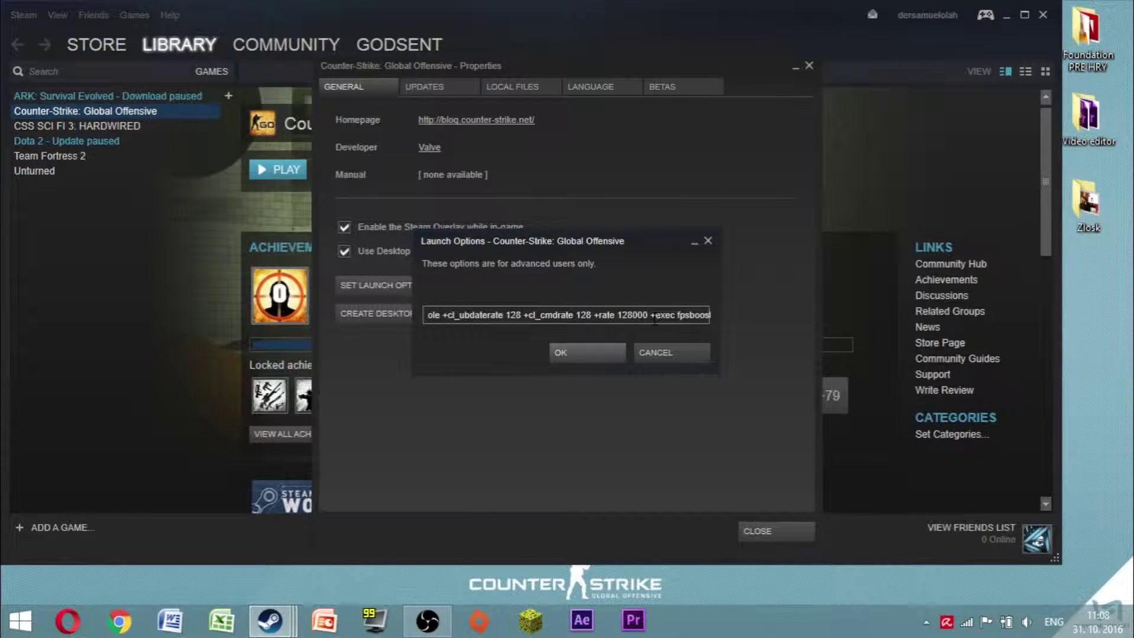
left_click_drag(650, 315, 712, 316)
key("Return")
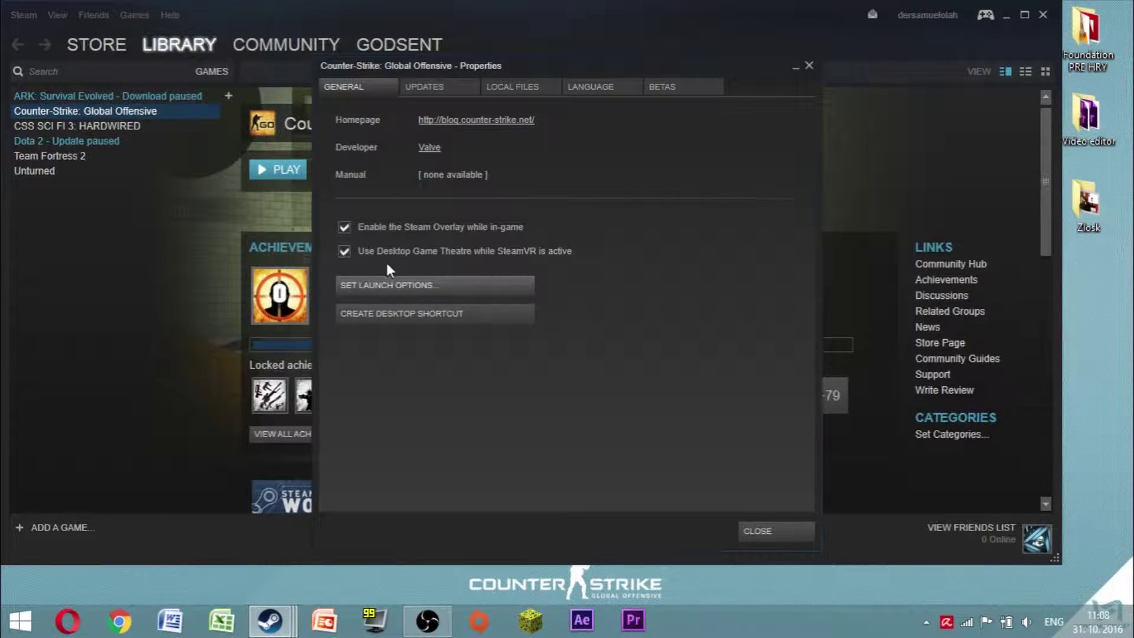
left_click(378, 285)
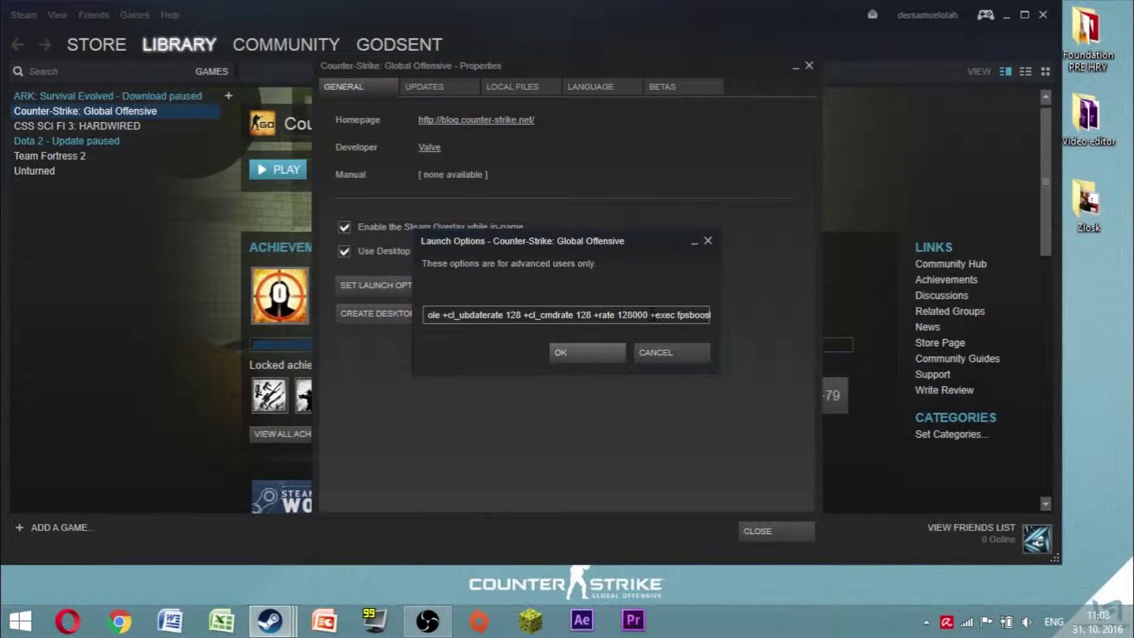
left_click_drag(653, 314, 715, 315)
key("Return")
left_click(434, 284)
left_click_drag(652, 316, 738, 312)
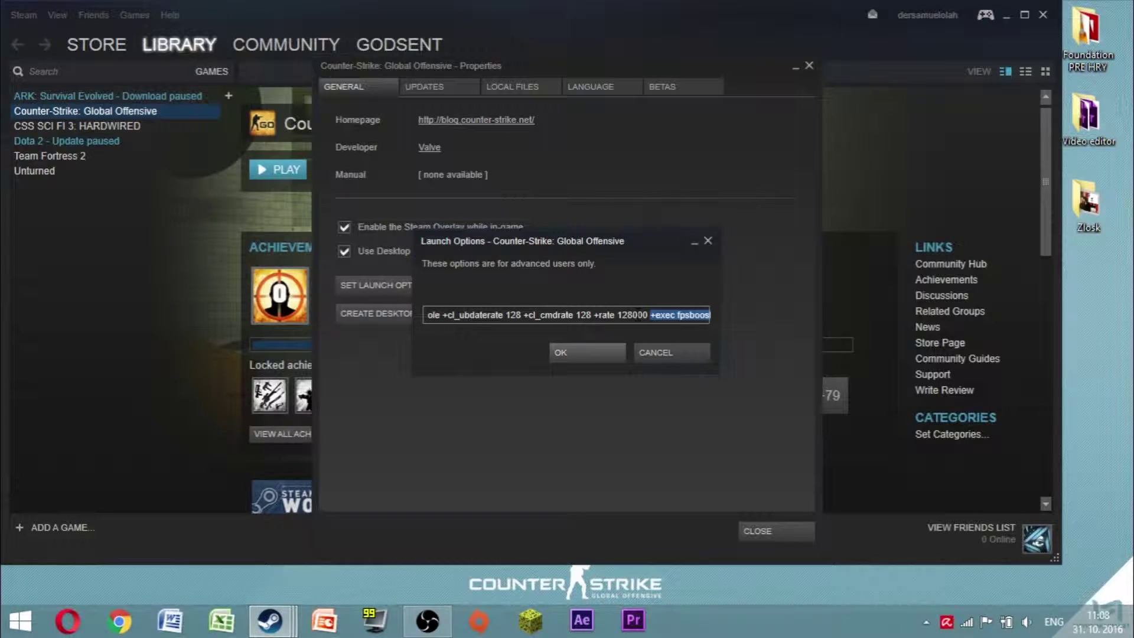
- Close the Launch Options and Properties dialogs and minimise Steam
left_click(708, 241)
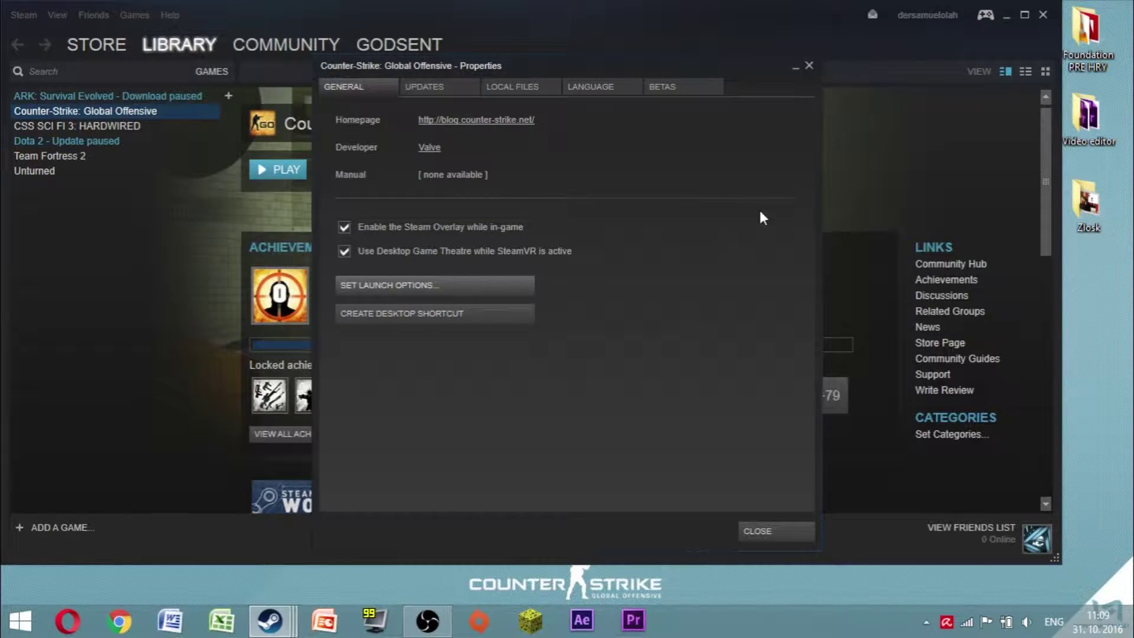
left_click(809, 66)
left_click(1007, 16)
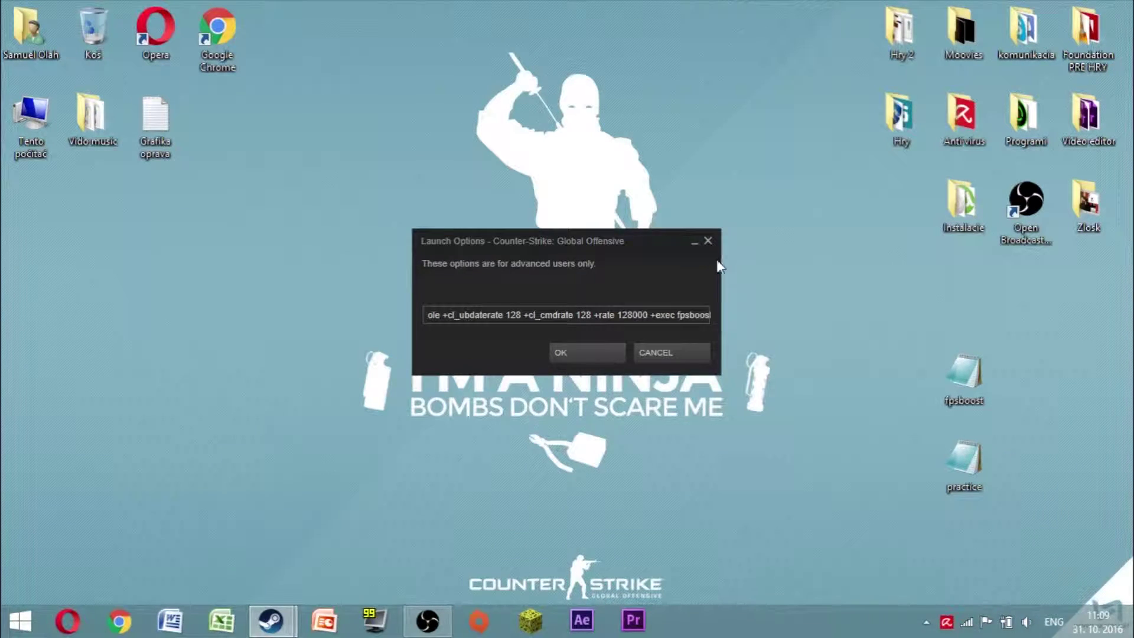
- Dismiss the leftover Launch Options dialog before the game starts
left_click(707, 241)
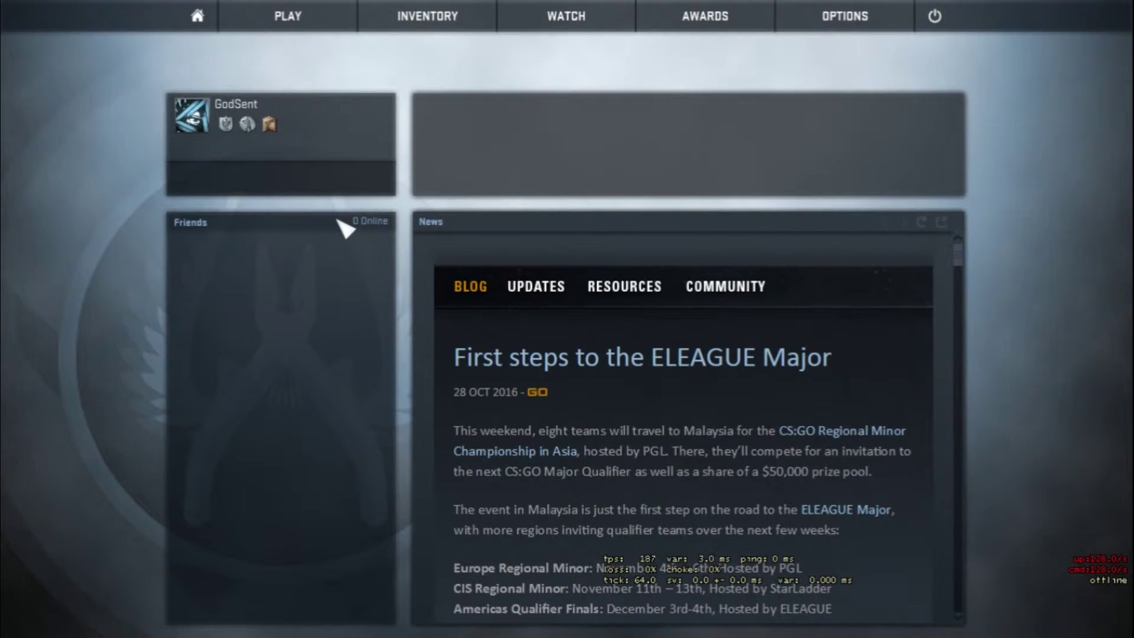
left_click(851, 18)
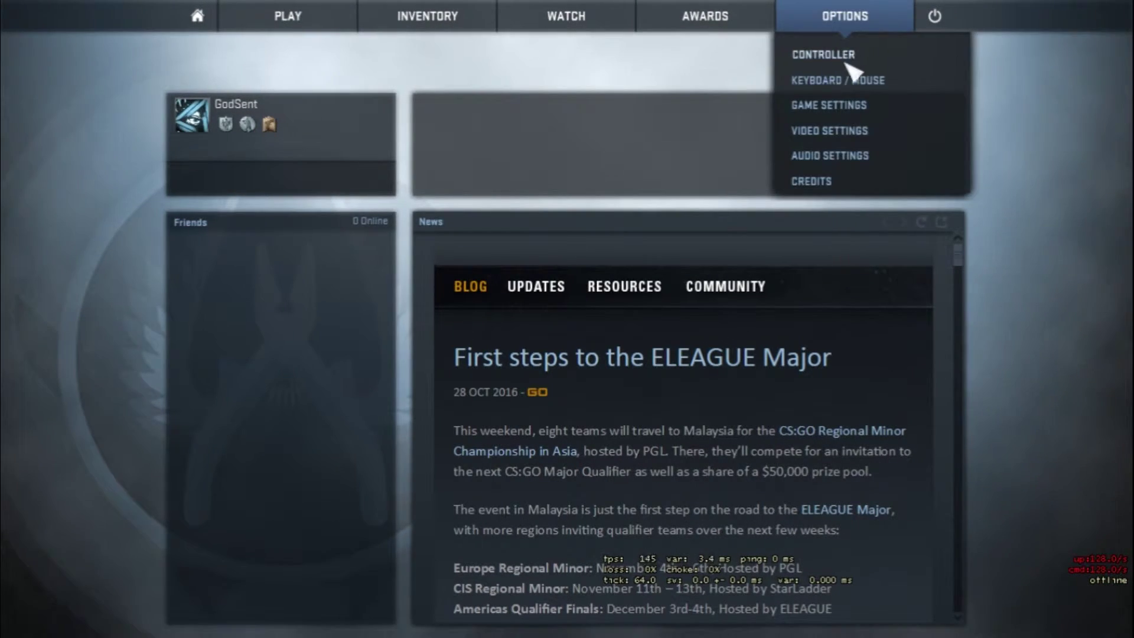
left_click(835, 137)
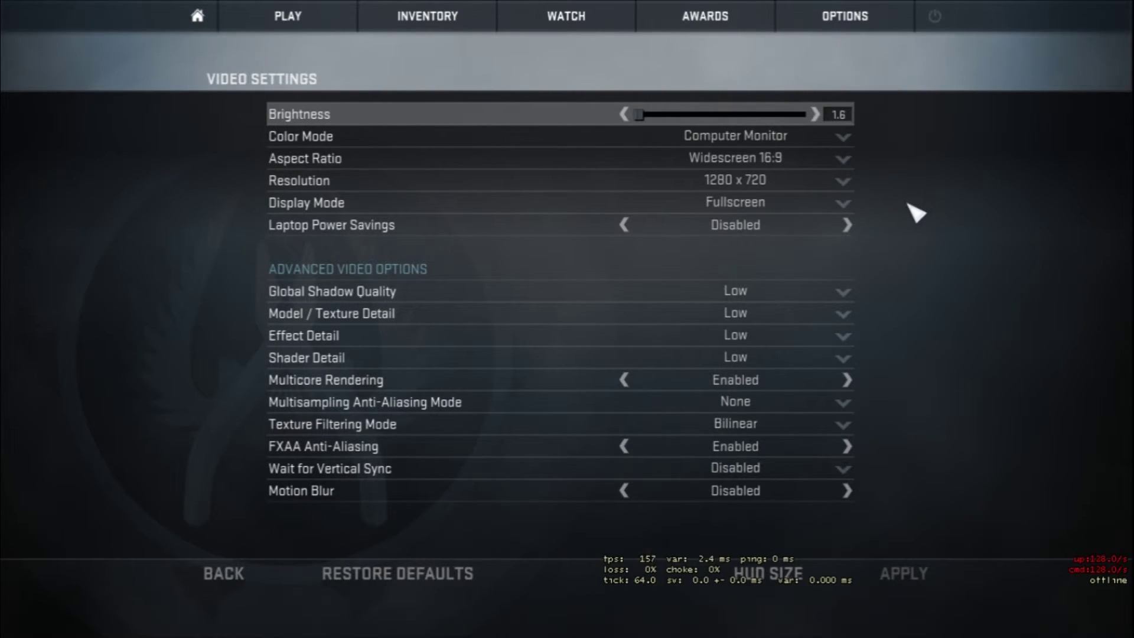
left_click(785, 158)
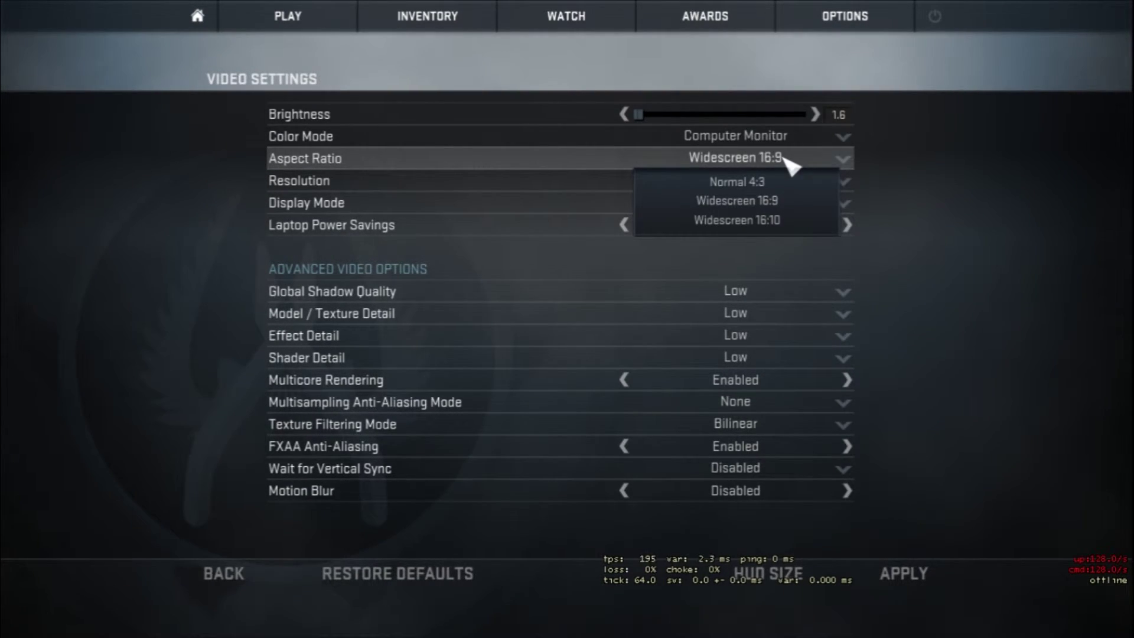
left_click(785, 159)
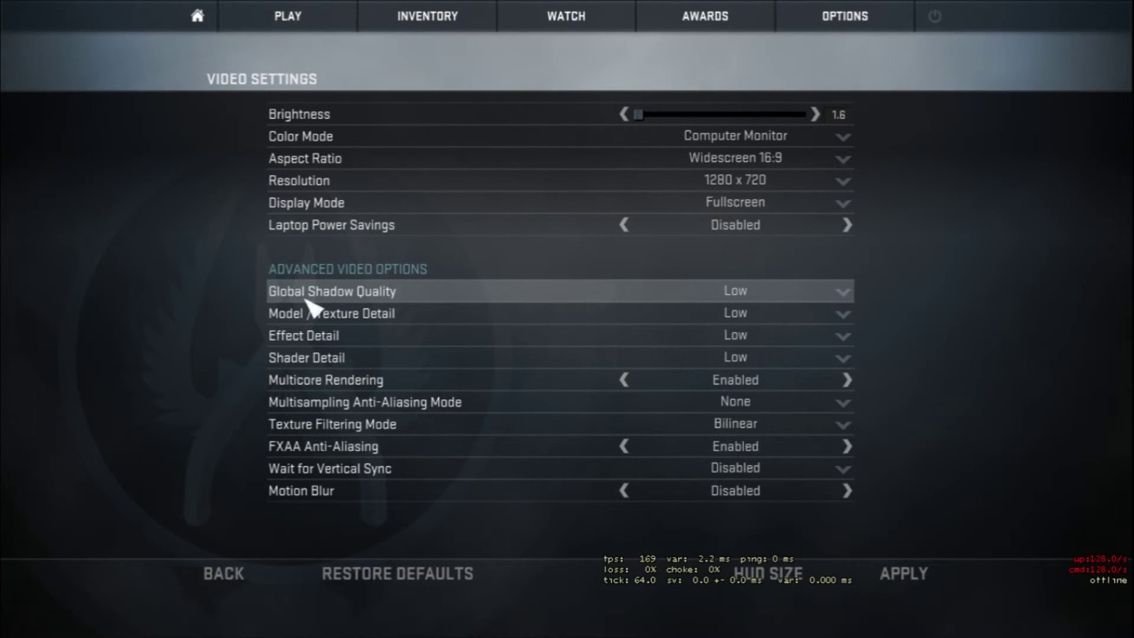
left_click(854, 293)
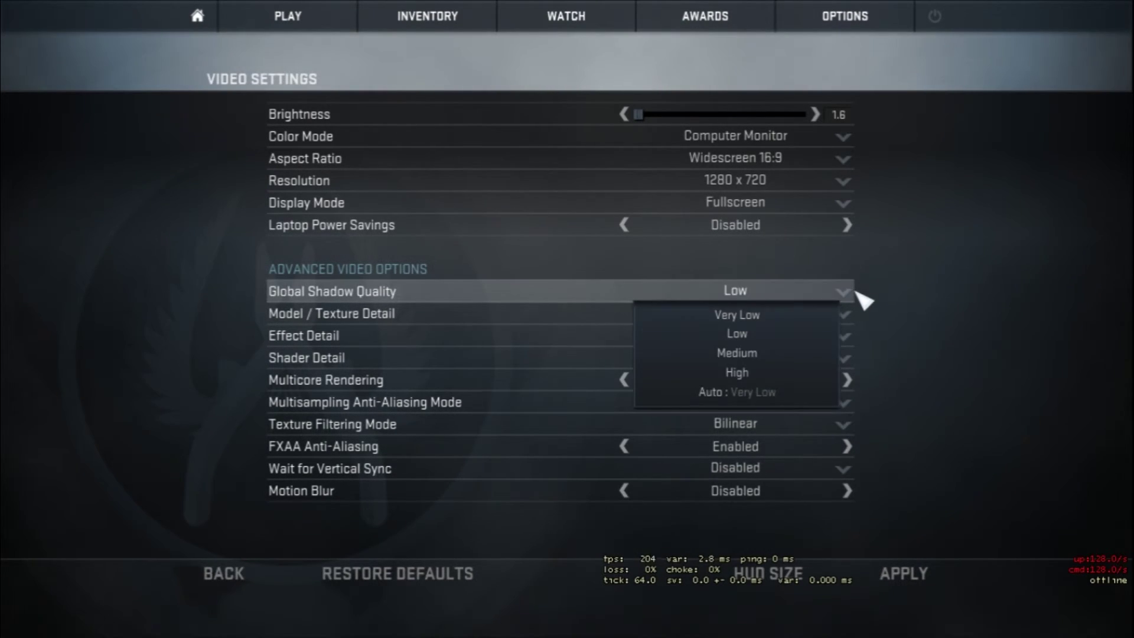
left_click(816, 297)
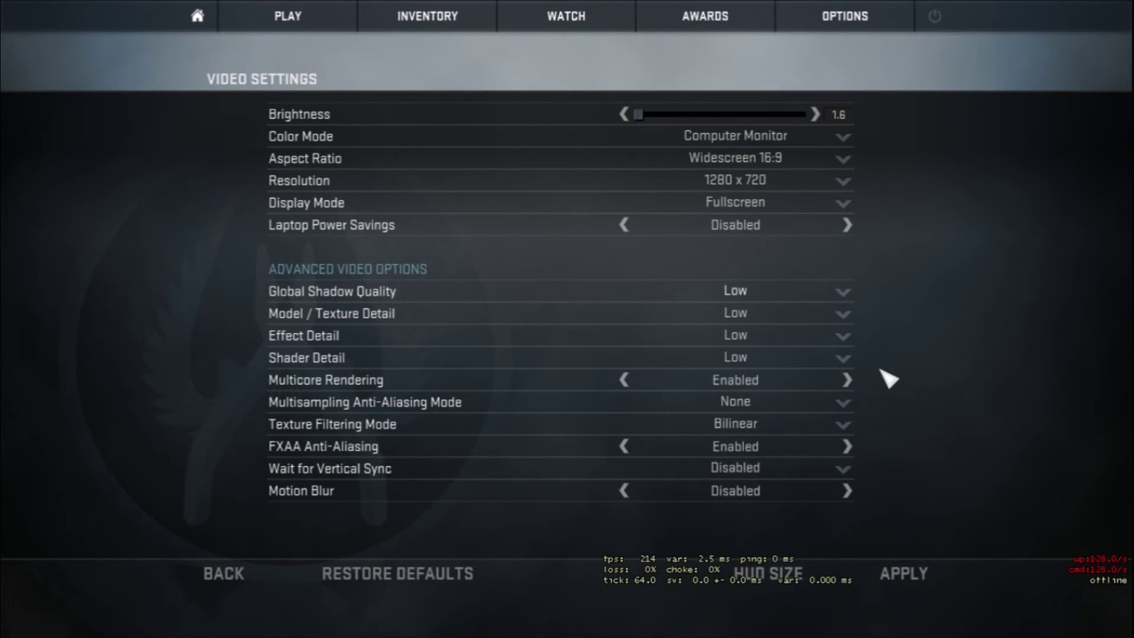
left_click(208, 20)
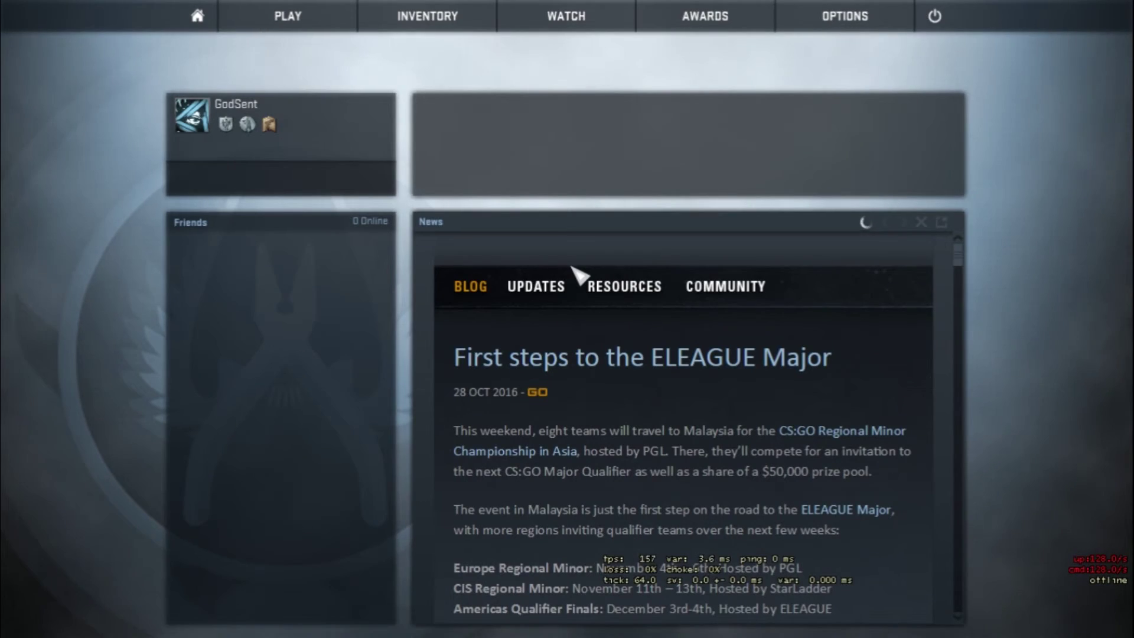